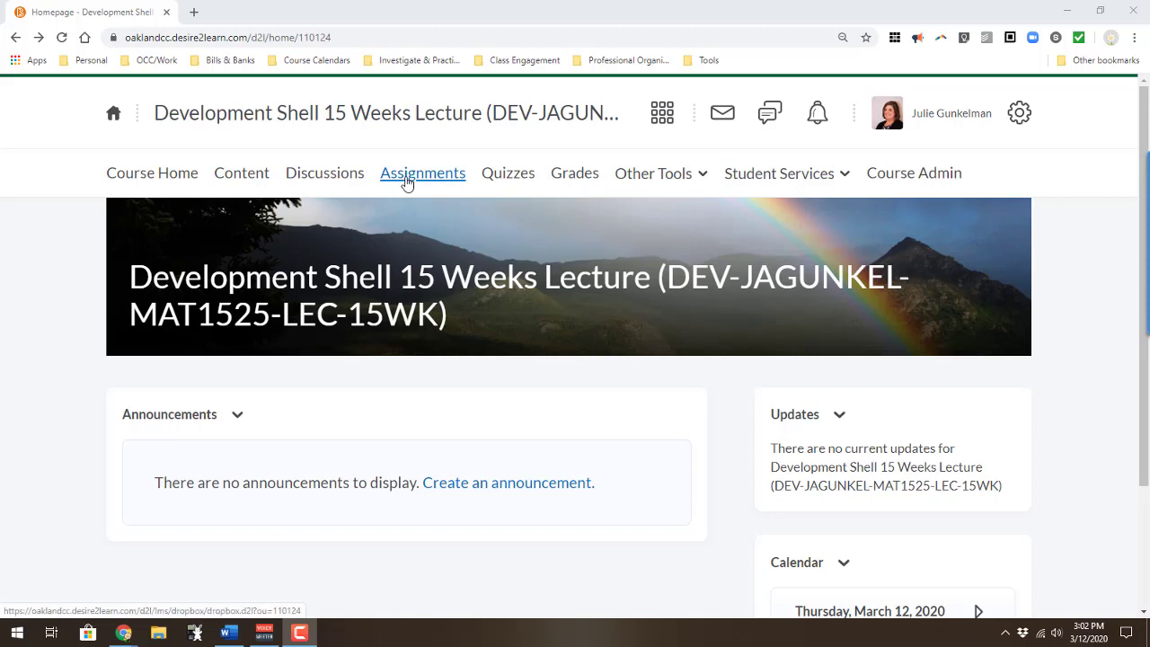
Step: Go to the course's Assignments page and start a new assignment
{"action": "left_click", "coordinate": [407, 182]}
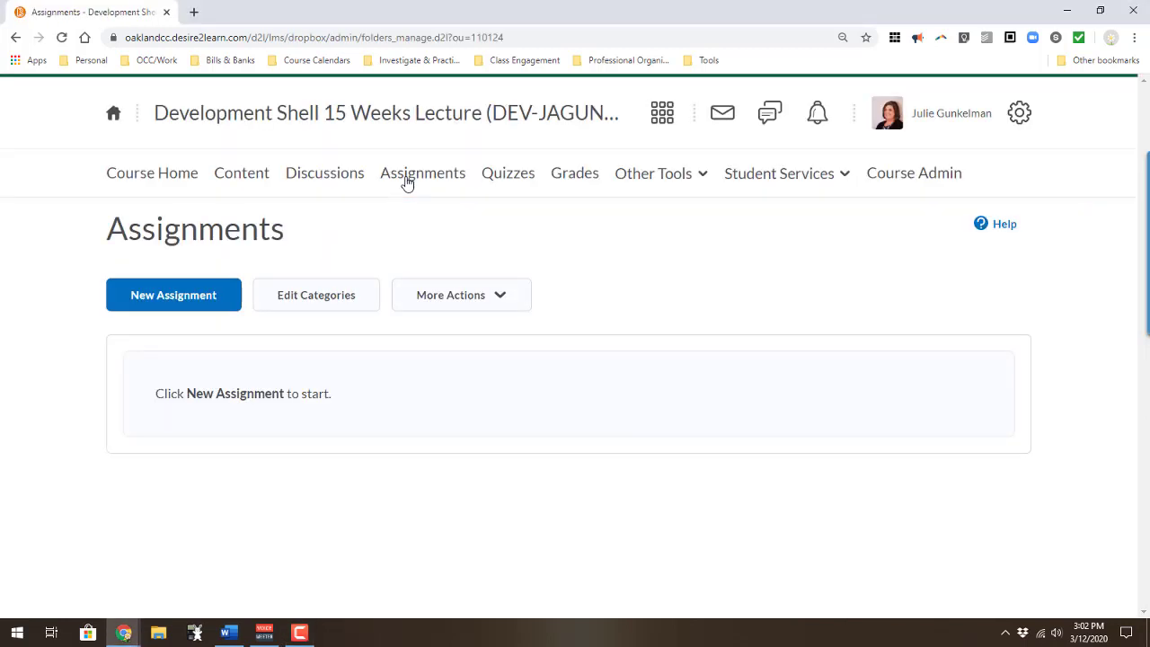
{"action": "left_click", "coordinate": [204, 297]}
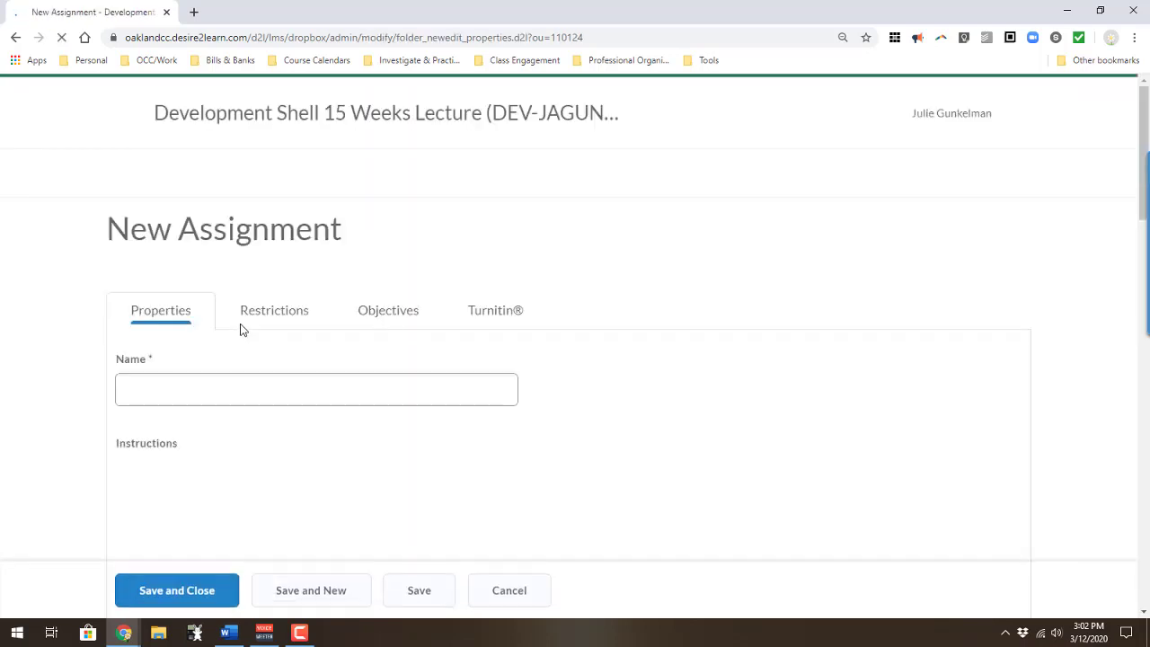
Step: Name the new assignment 'Homework 1'
{"action": "left_click", "coordinate": [194, 394]}
{"action": "left_click", "coordinate": [191, 389]}
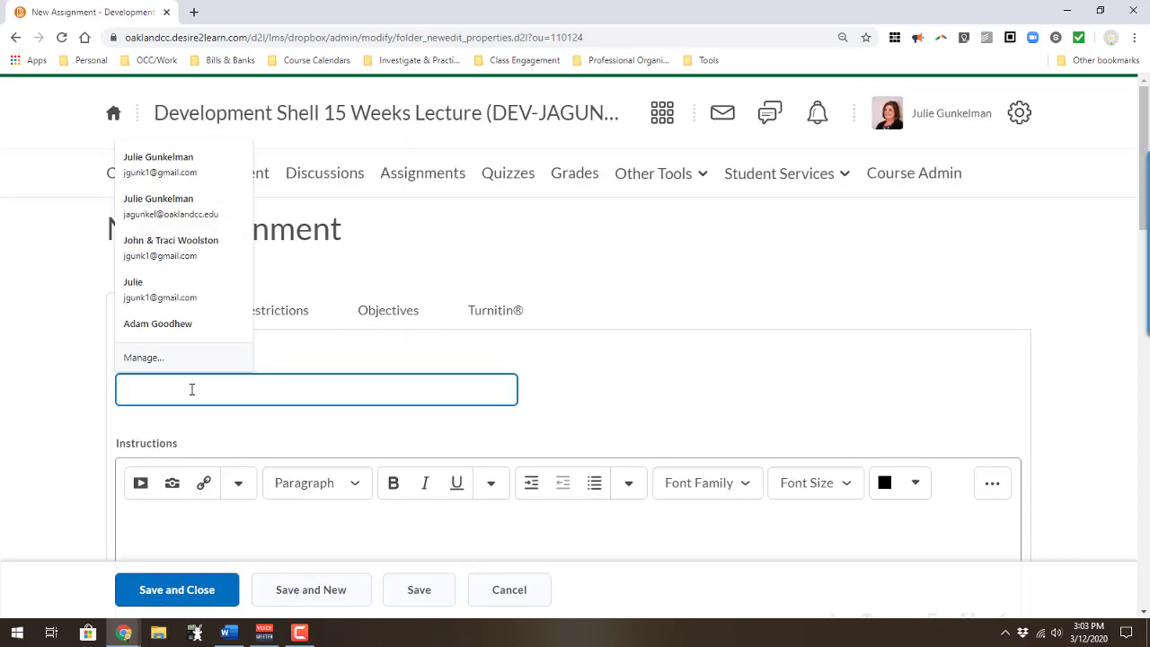
{"action": "left_click", "coordinate": [604, 421]}
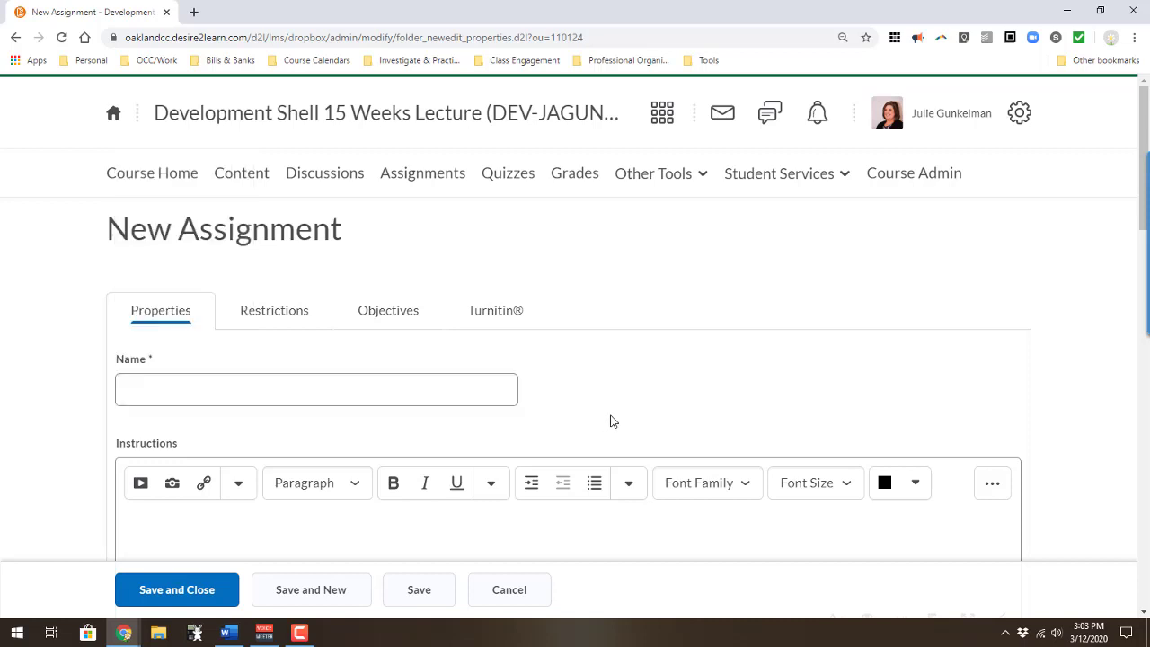
{"action": "left_click", "coordinate": [406, 390]}
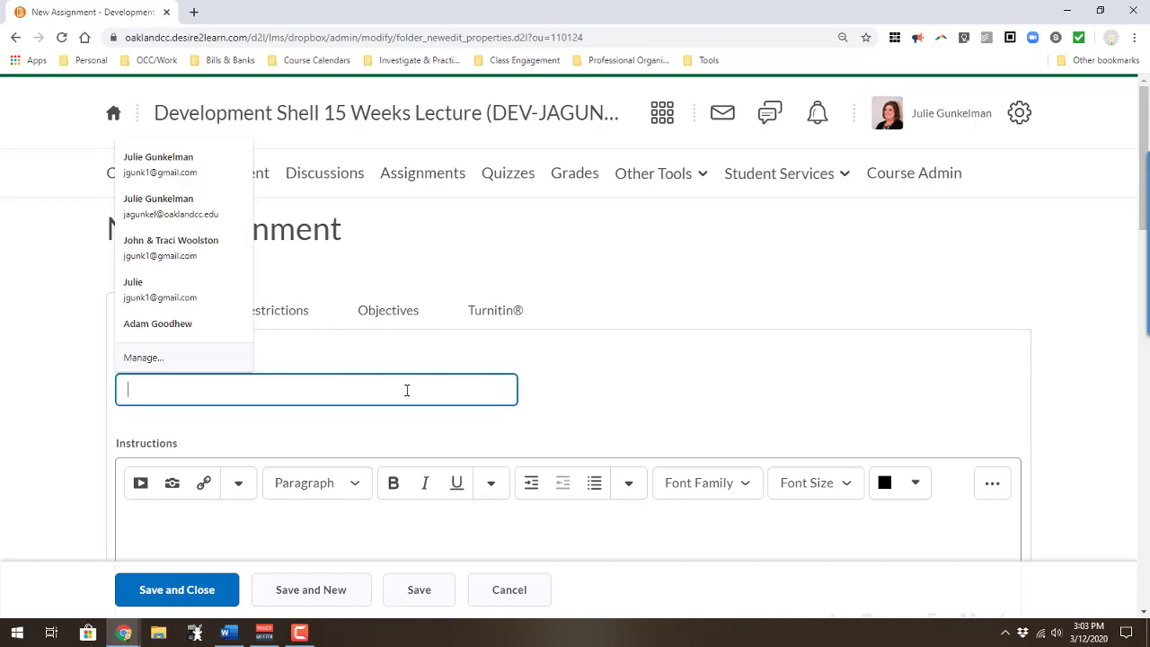
{"action": "type", "text": "H"}
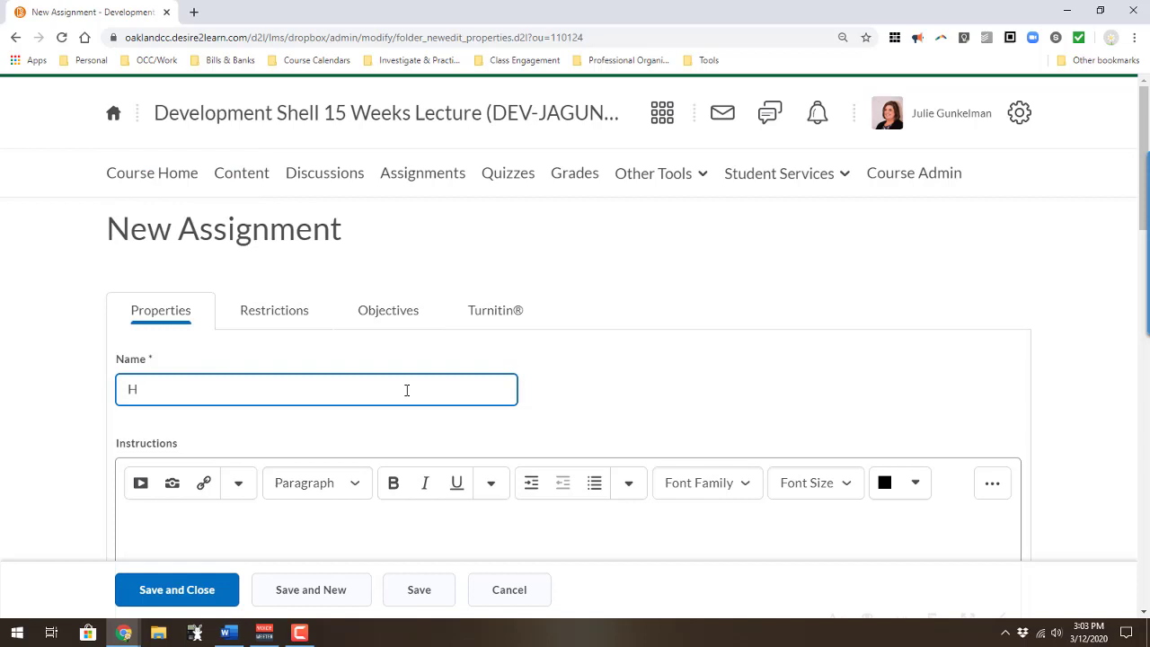
{"action": "type", "text": "omework 1"}
Step: Enter the instructions 'Upload a single PDF file of your handwritten work.'
{"action": "scroll", "coordinate": [398, 416], "scroll_direction": "down", "scroll_amount": 3}
{"action": "left_click", "coordinate": [350, 325]}
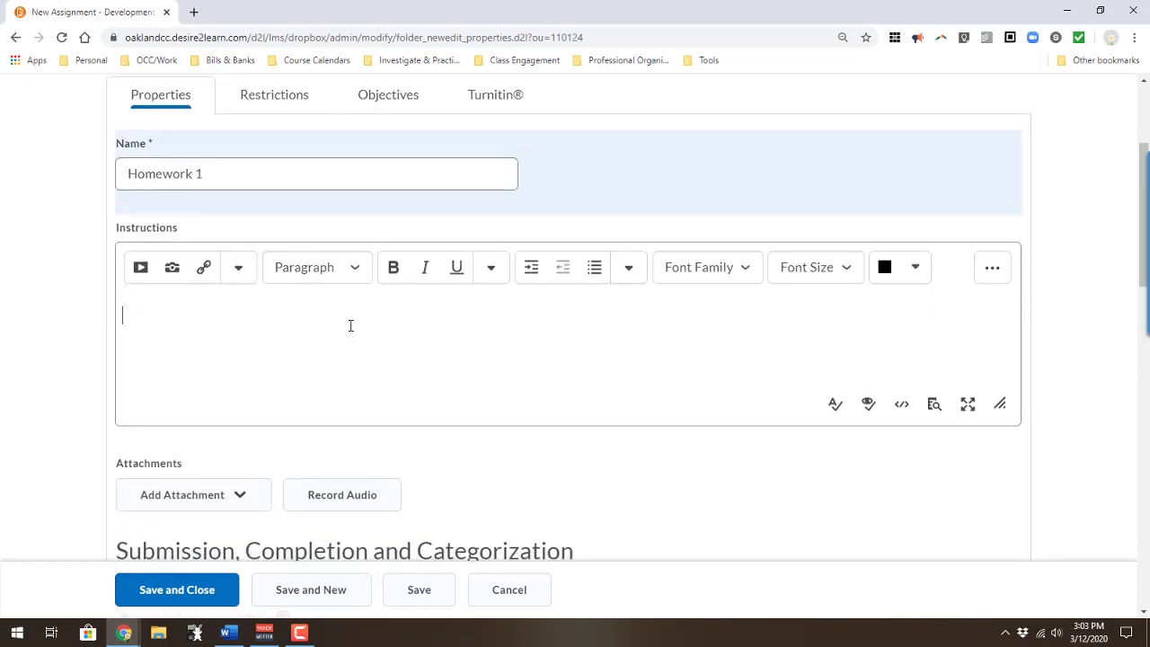
{"action": "type", "text": "Upload"}
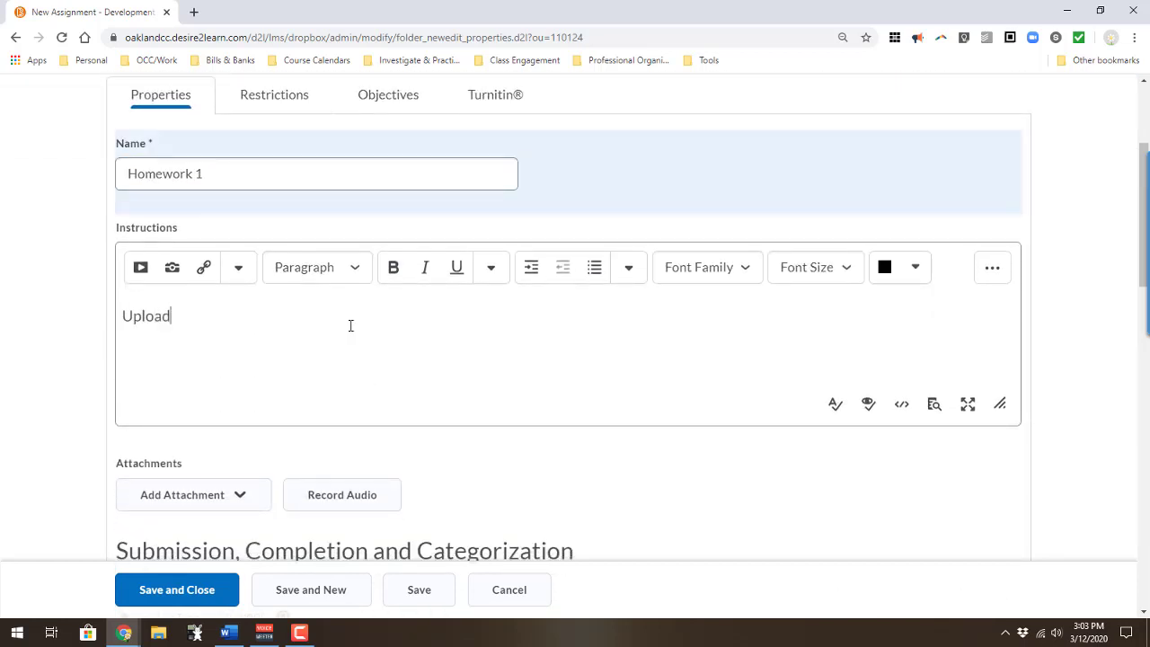
{"action": "type", "text": " a single PDF file of you"}
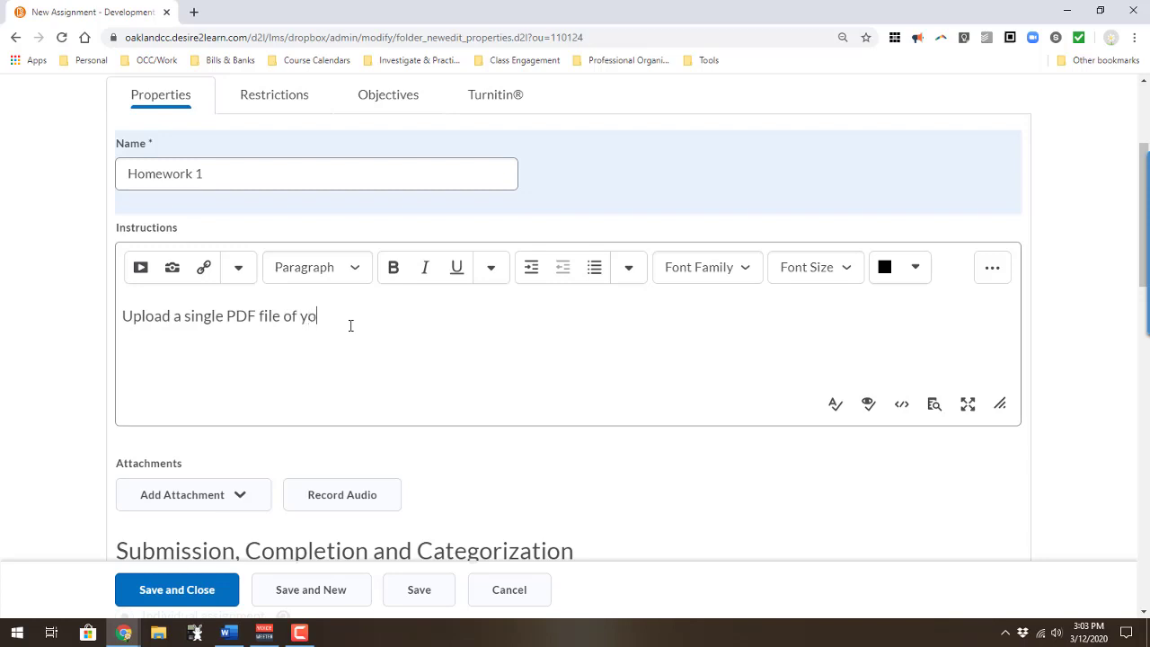
{"action": "key", "text": "BackSpace"}
{"action": "type", "text": "ur handwritten work."}
Step: Set Files Allowed Per Submission to One file
{"action": "scroll", "coordinate": [364, 371], "scroll_direction": "down", "scroll_amount": 1}
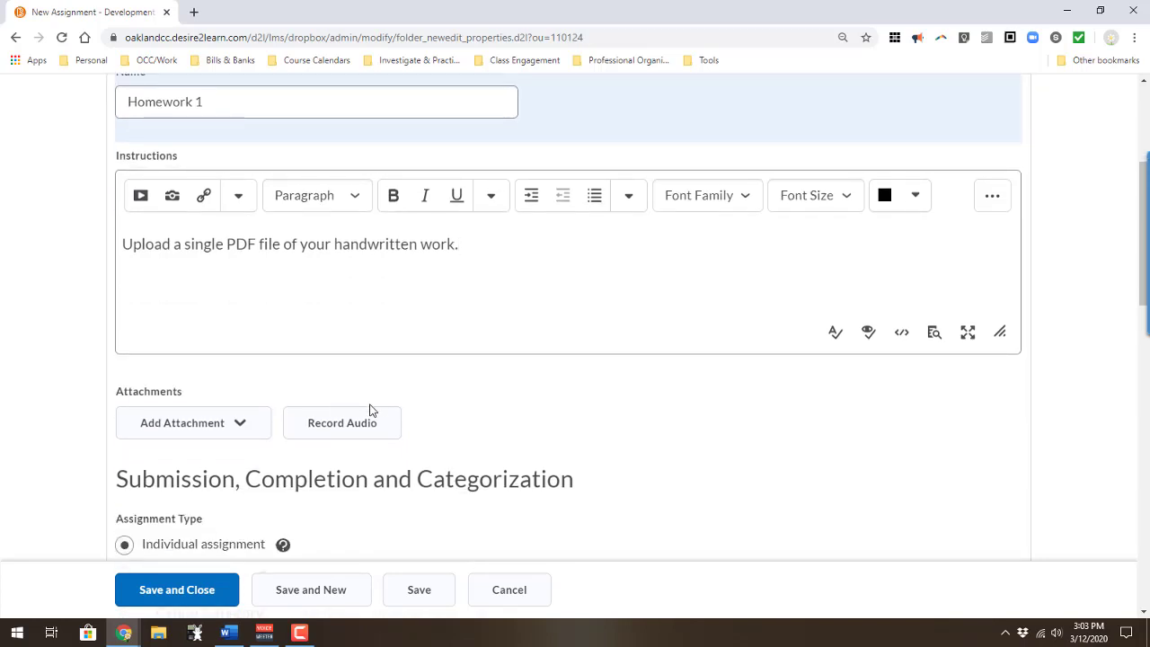
{"action": "scroll", "coordinate": [371, 409], "scroll_direction": "down", "scroll_amount": 3}
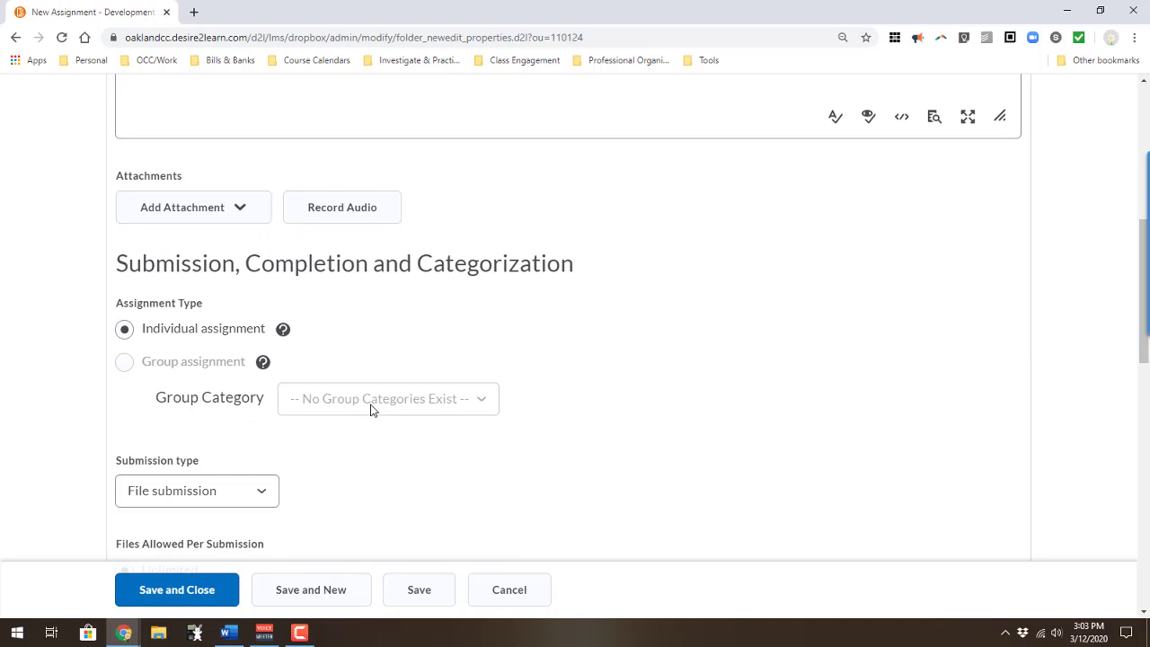
{"action": "scroll", "coordinate": [373, 410], "scroll_direction": "down", "scroll_amount": 1}
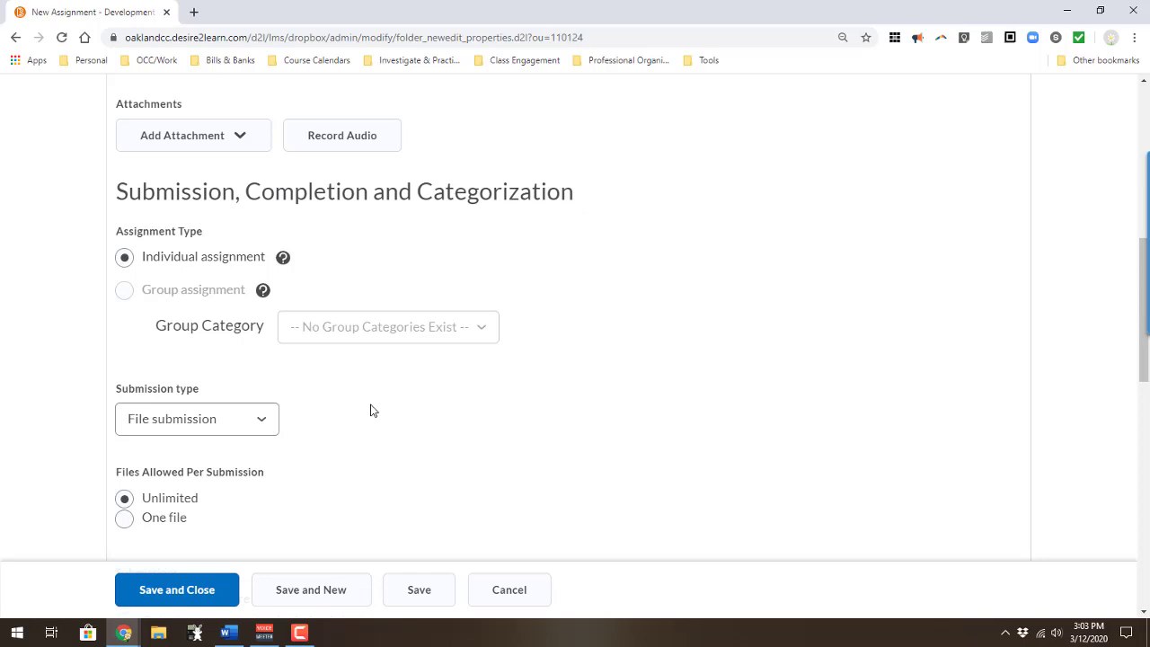
{"action": "scroll", "coordinate": [373, 411], "scroll_direction": "down", "scroll_amount": 1}
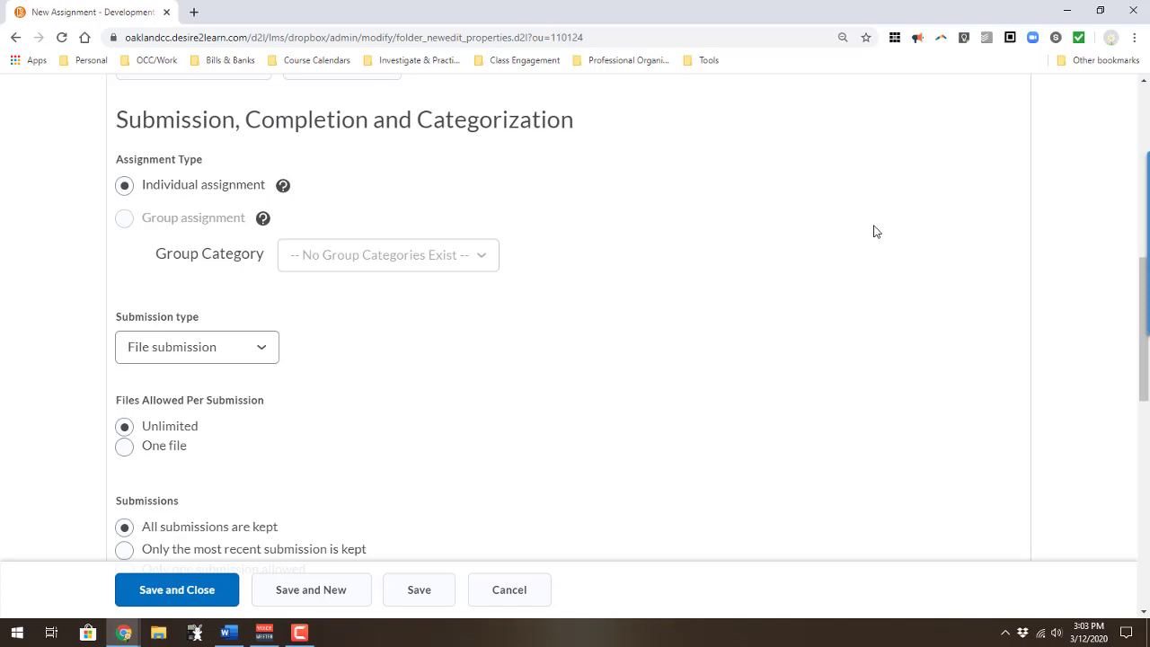
{"action": "left_click", "coordinate": [124, 446]}
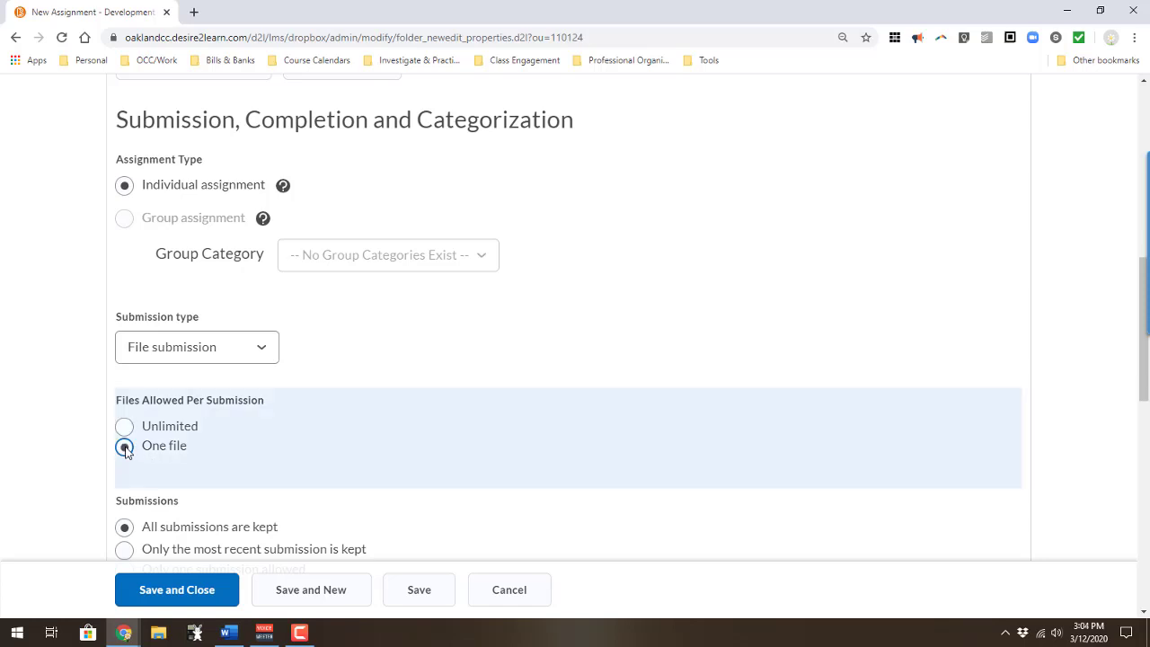
Step: Keep only each student's most recent submission, leaving the notification email unchanged
{"action": "scroll", "coordinate": [128, 449], "scroll_direction": "down", "scroll_amount": 3}
{"action": "left_click", "coordinate": [124, 405]}
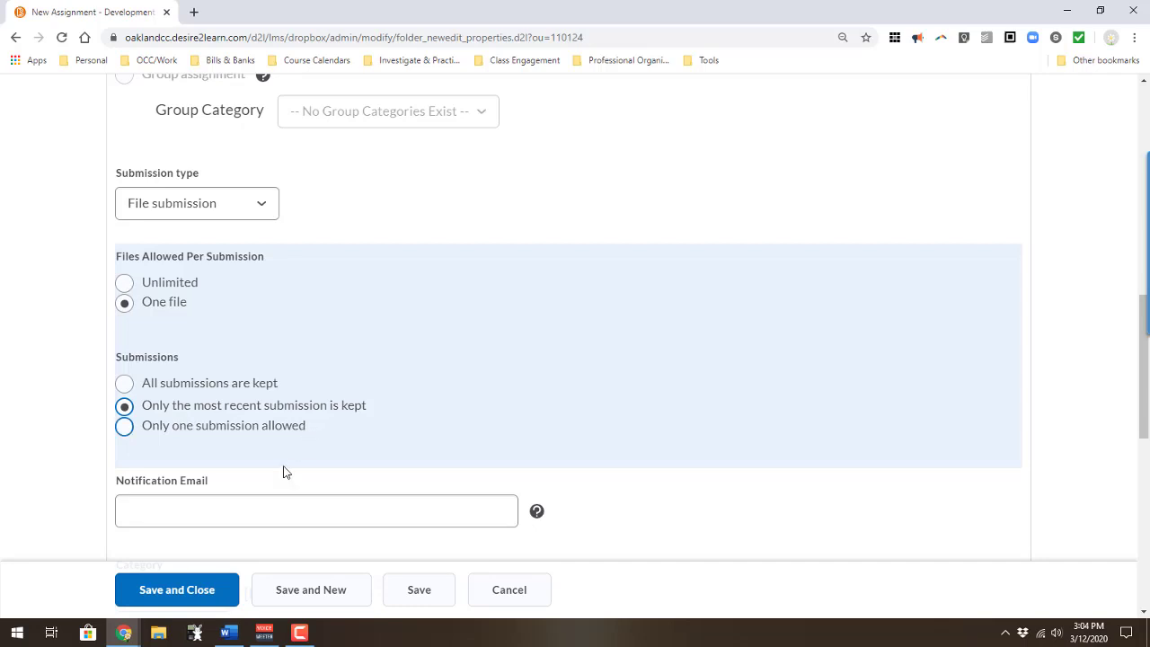
{"action": "left_click", "coordinate": [260, 501]}
{"action": "scroll", "coordinate": [260, 500], "scroll_direction": "down", "scroll_amount": 1}
{"action": "key", "text": "Tab"}
{"action": "scroll", "coordinate": [260, 508], "scroll_direction": "down", "scroll_amount": 1}
{"action": "left_click", "coordinate": [259, 508]}
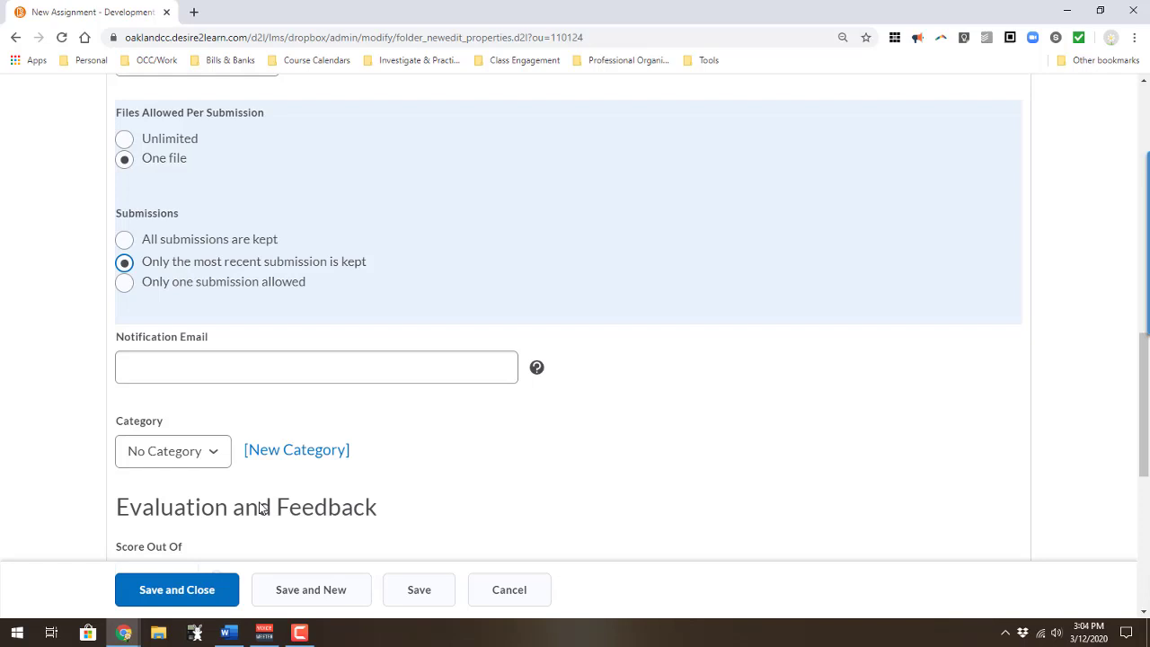
{"action": "scroll", "coordinate": [259, 508], "scroll_direction": "down", "scroll_amount": 1}
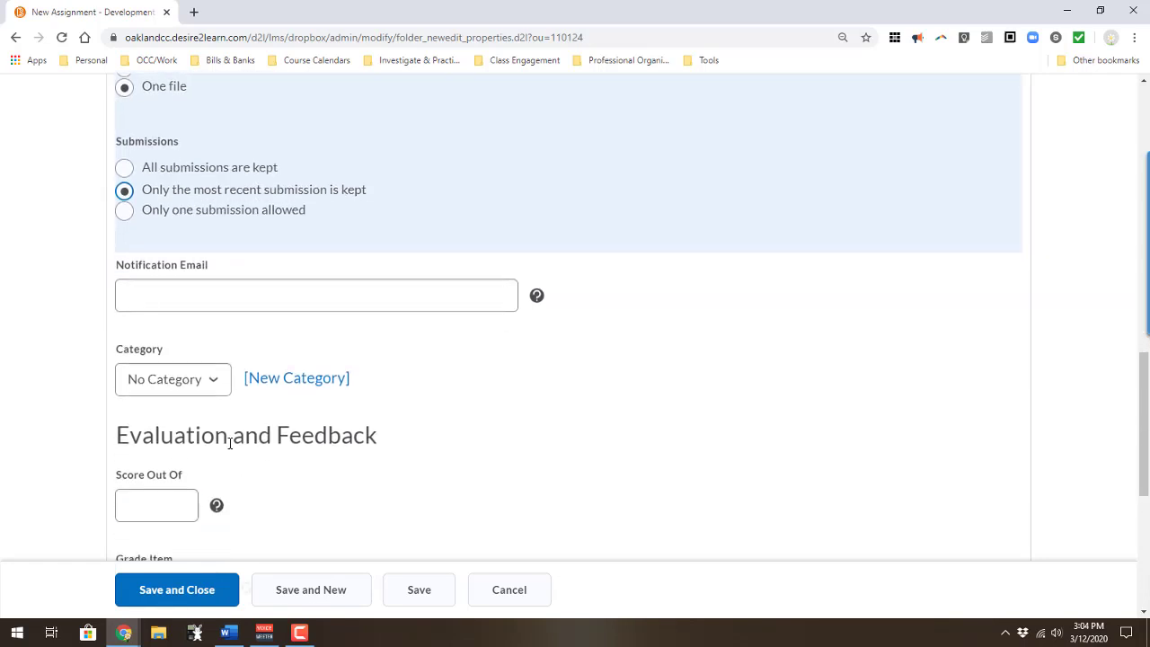
Step: Review the categories, set Score Out Of to 10, and choose New Grade Item
{"action": "left_click", "coordinate": [218, 387]}
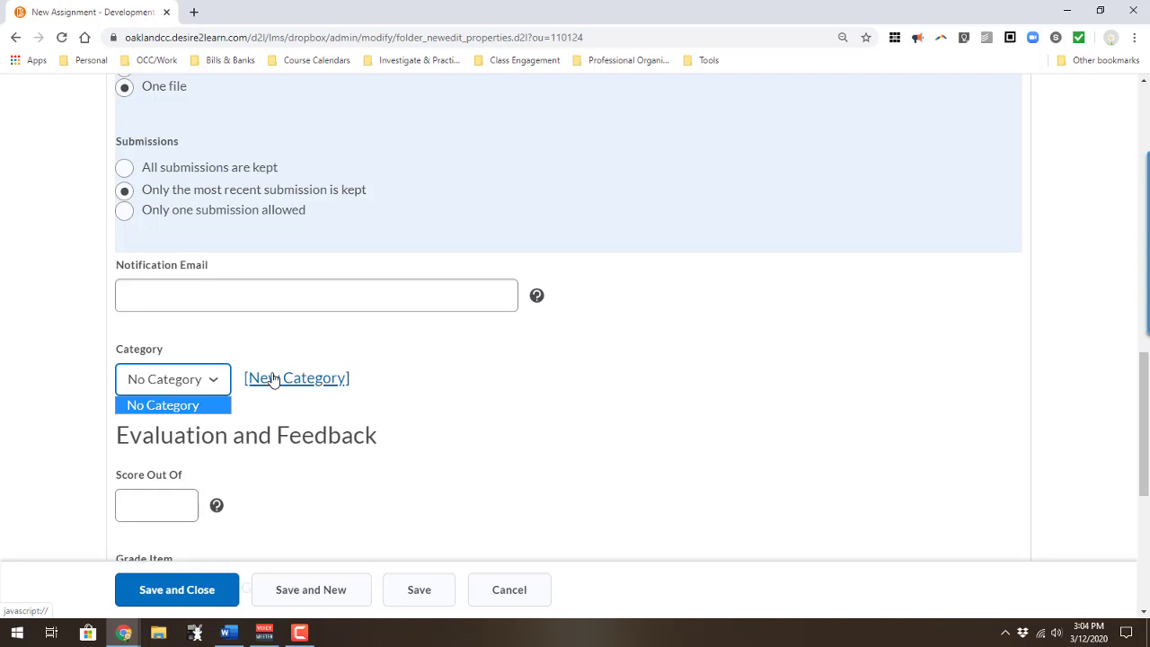
{"action": "left_click", "coordinate": [167, 503]}
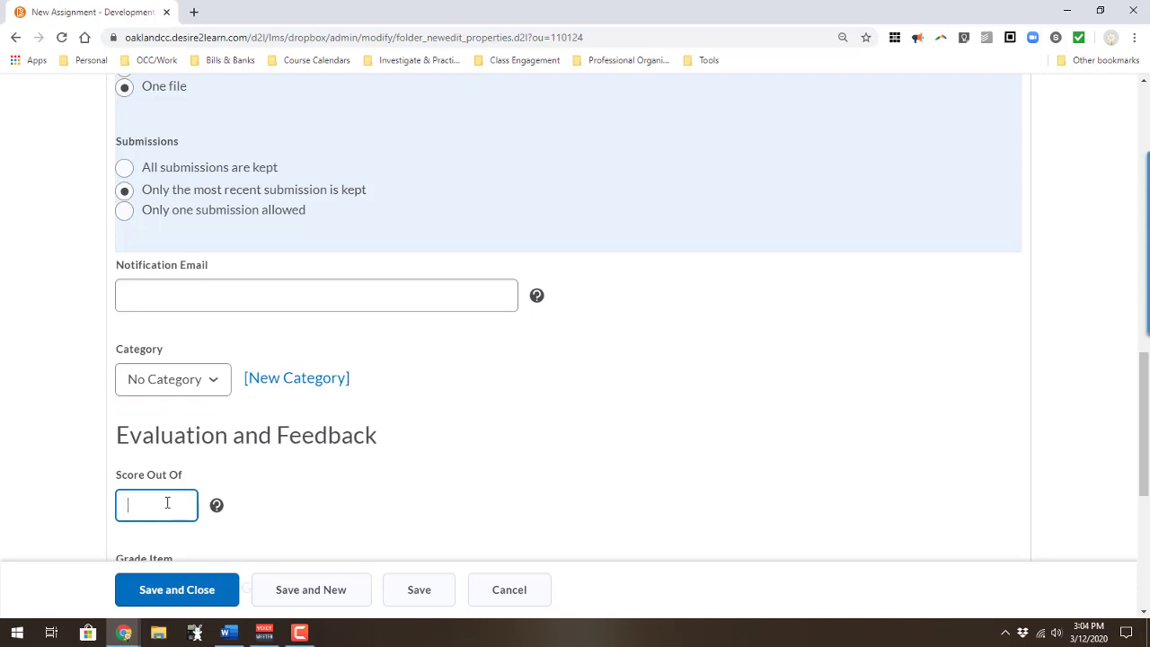
{"action": "type", "text": "10"}
{"action": "scroll", "coordinate": [167, 503], "scroll_direction": "down", "scroll_amount": 5}
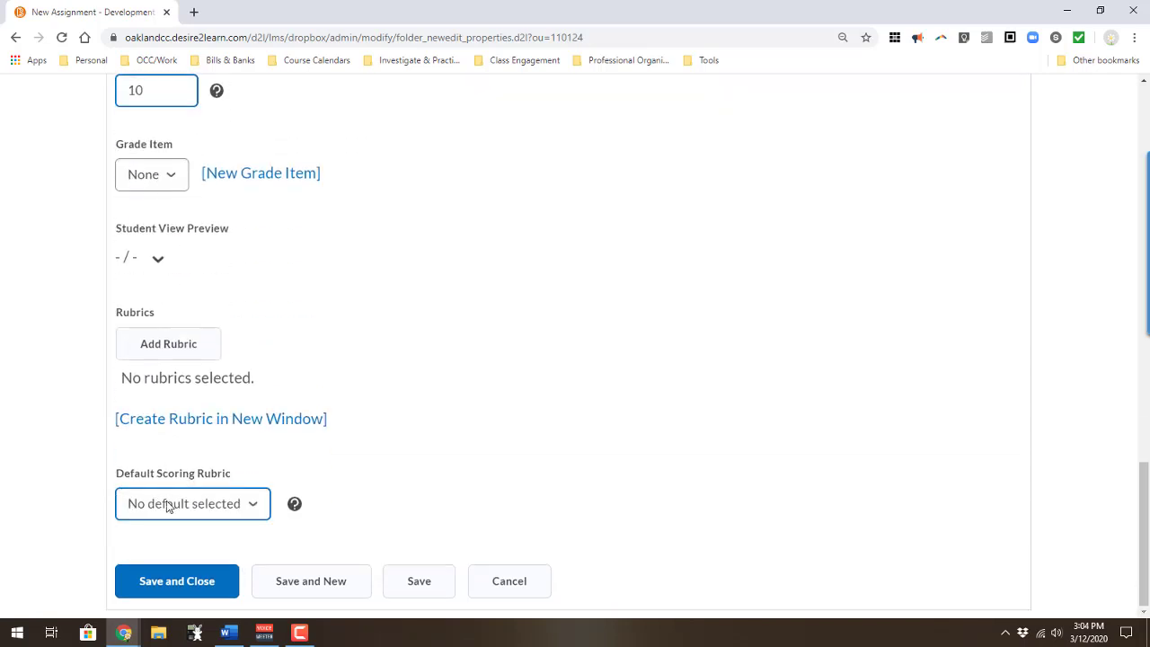
{"action": "left_click", "coordinate": [170, 180]}
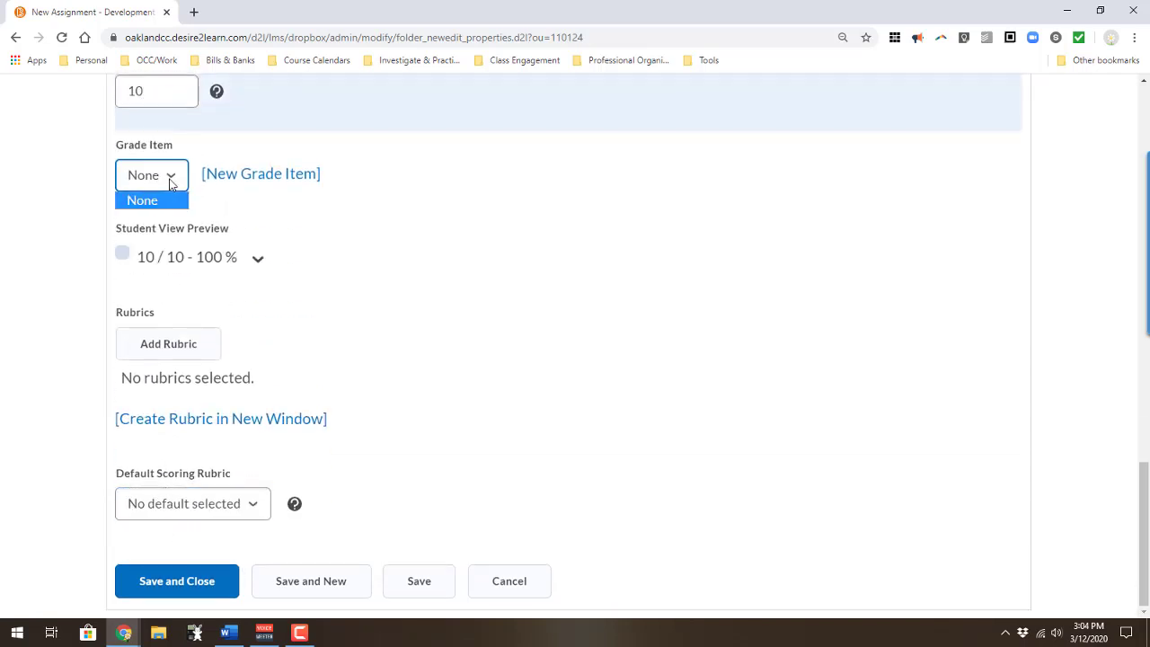
{"action": "left_click", "coordinate": [219, 174]}
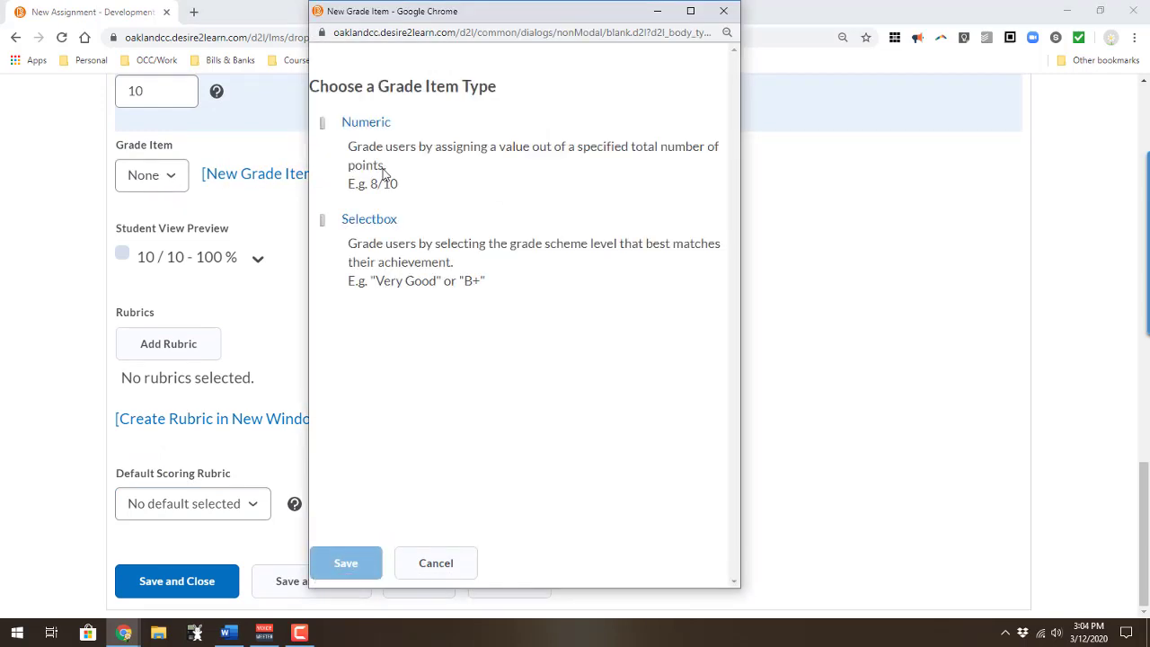
Step: Create and save a numeric grade item named 'Homework 1'
{"action": "left_click", "coordinate": [362, 123]}
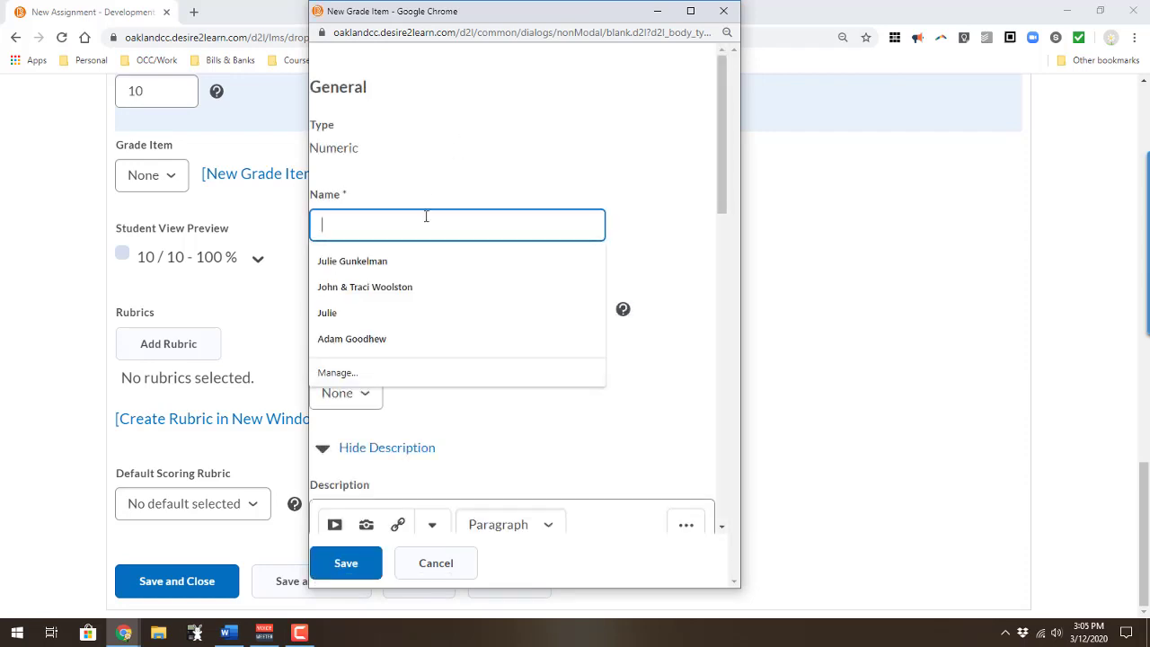
{"action": "type", "text": "/"}
{"action": "key", "text": "BackSpace"}
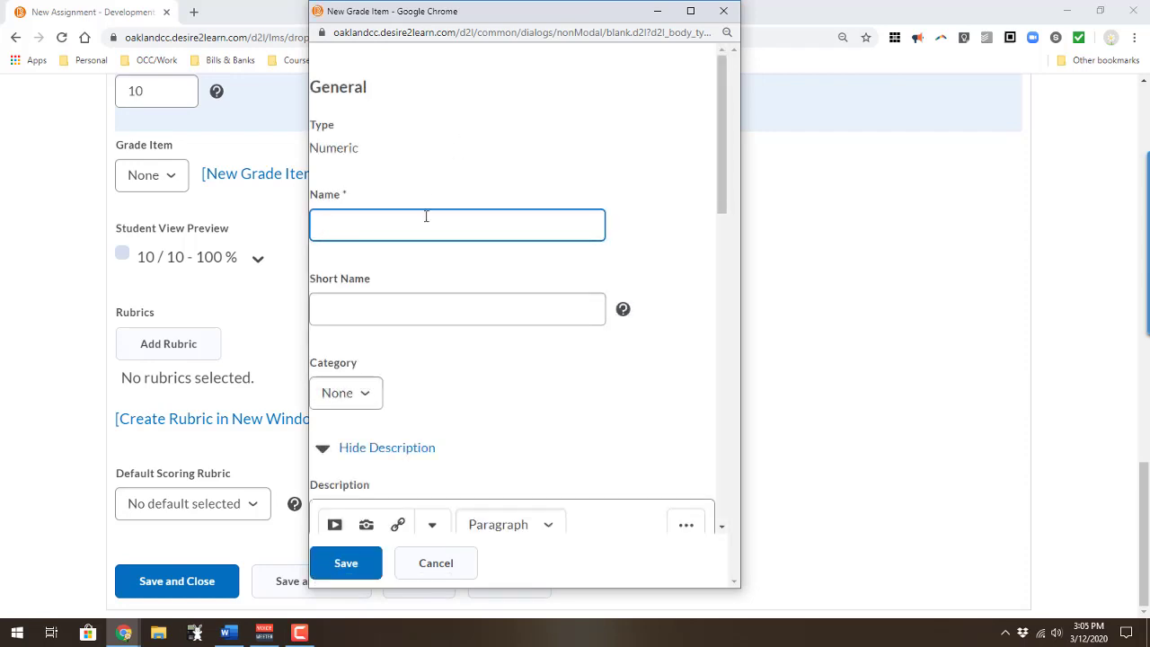
{"action": "type", "text": "Homework 1"}
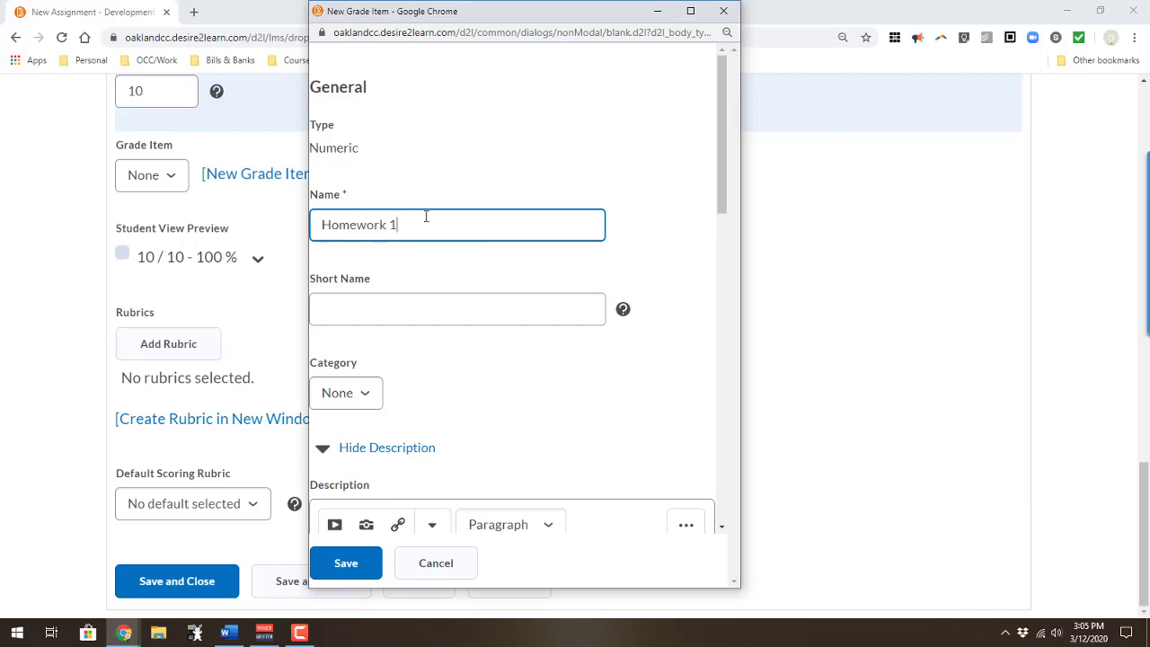
{"action": "key", "text": "Tab"}
{"action": "left_click", "coordinate": [351, 564]}
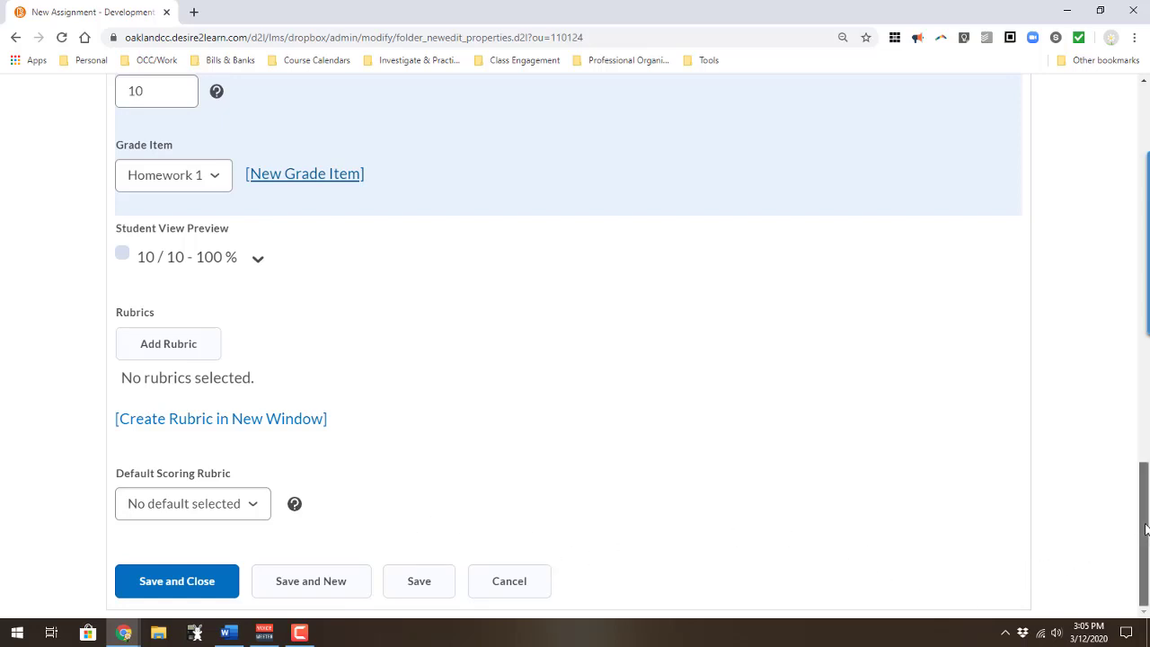
Step: Scroll back over the Homework 1 properties, then switch to the Restrictions tab
{"action": "left_click_drag", "start_coordinate": [1134, 530], "coordinate": [1048, 157]}
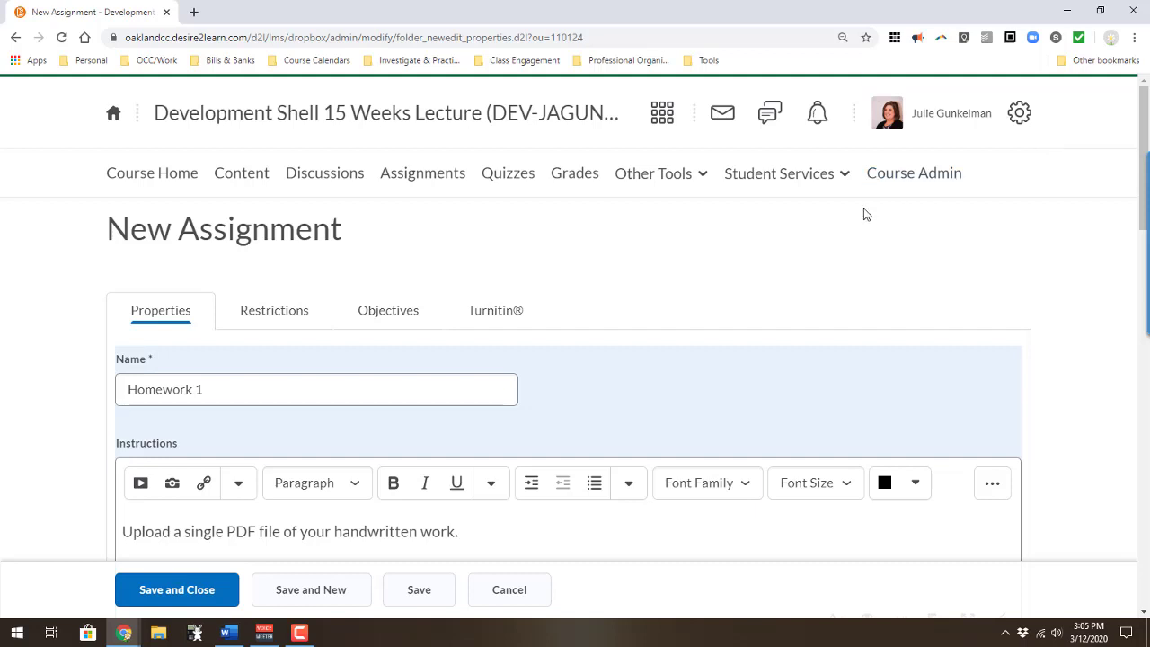
{"action": "left_click", "coordinate": [296, 320]}
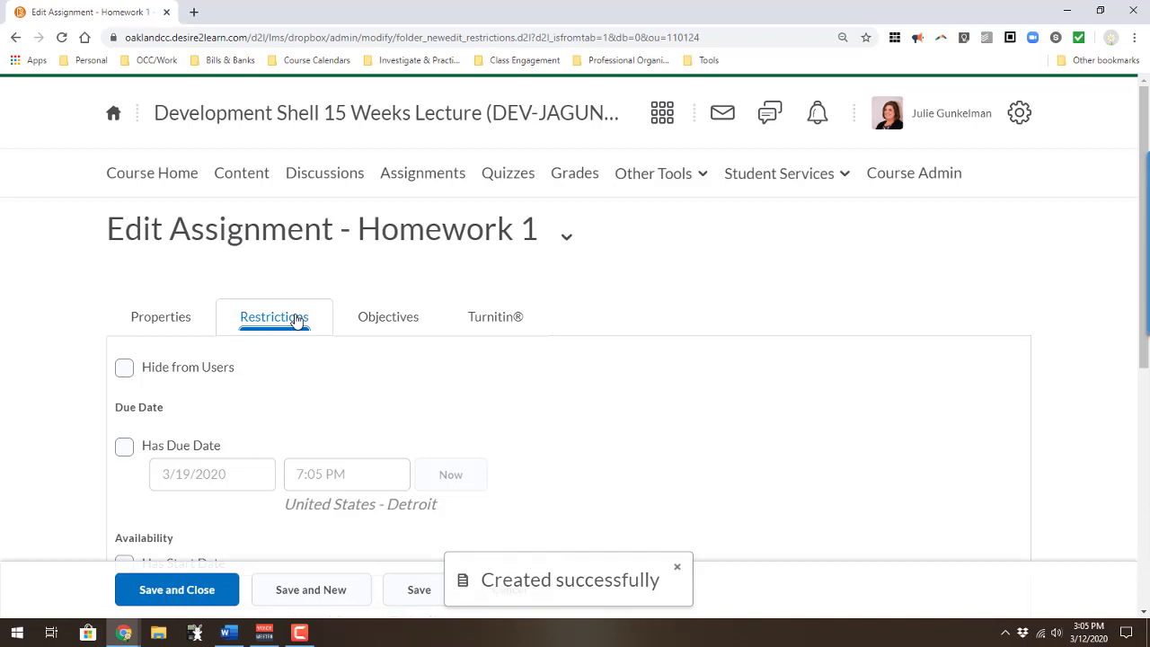
Step: Scroll down to the Availability section showing the unset due, start and end dates
{"action": "scroll", "coordinate": [300, 359], "scroll_direction": "down", "scroll_amount": 1}
{"action": "scroll", "coordinate": [300, 359], "scroll_direction": "down", "scroll_amount": 1}
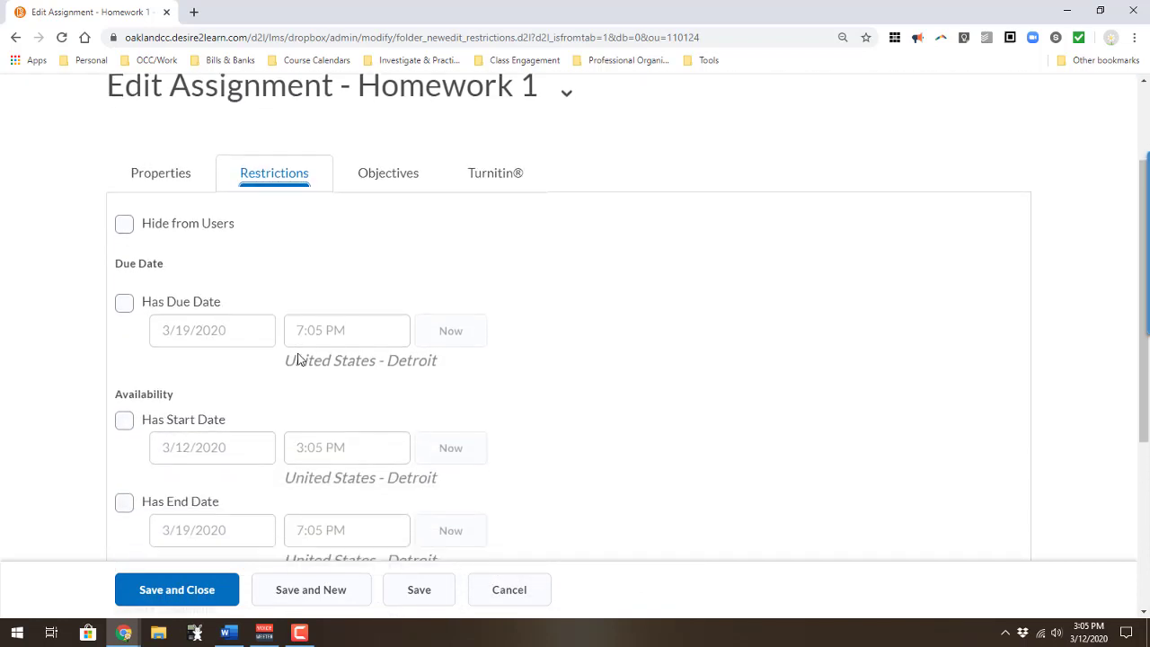
{"action": "scroll", "coordinate": [300, 359], "scroll_direction": "down", "scroll_amount": 1}
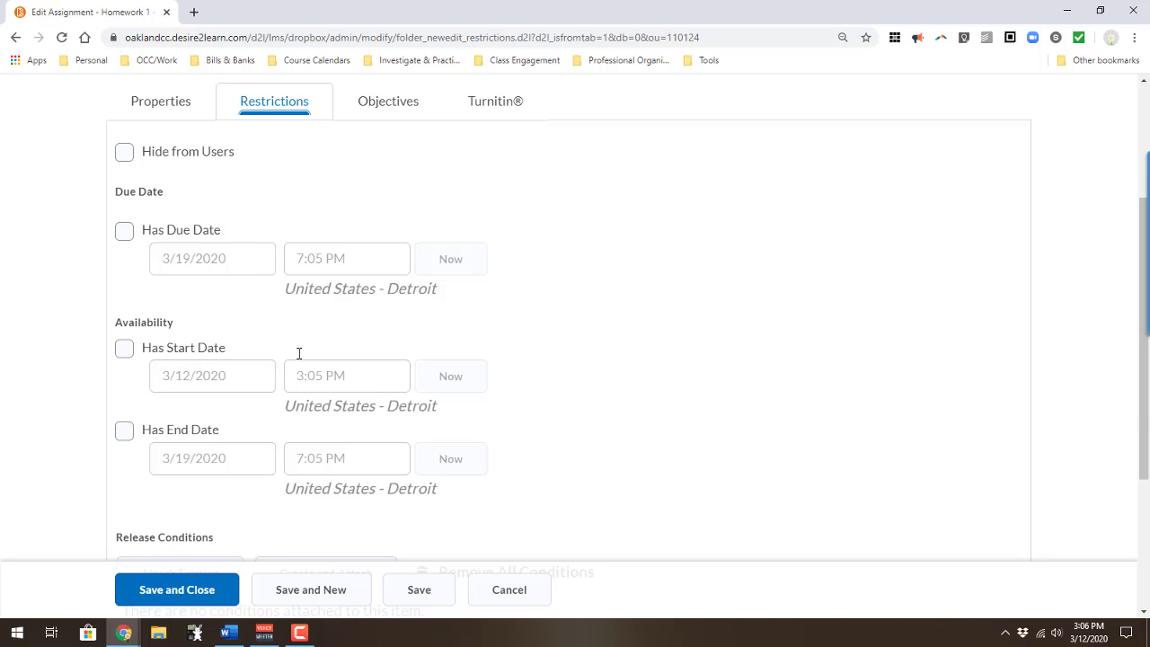
Step: Enable an end date of 3/26/2020 at 11:59 PM for Homework 1
{"action": "left_click", "coordinate": [124, 431]}
{"action": "left_click", "coordinate": [179, 462]}
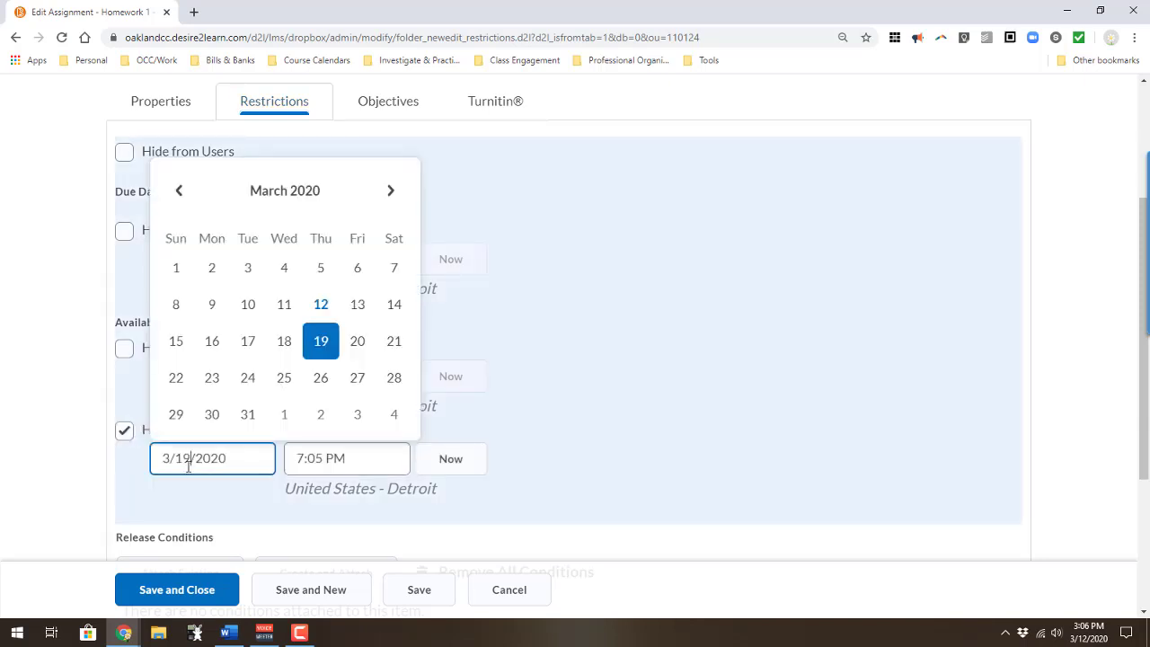
{"action": "left_click", "coordinate": [321, 378]}
{"action": "left_click", "coordinate": [324, 457]}
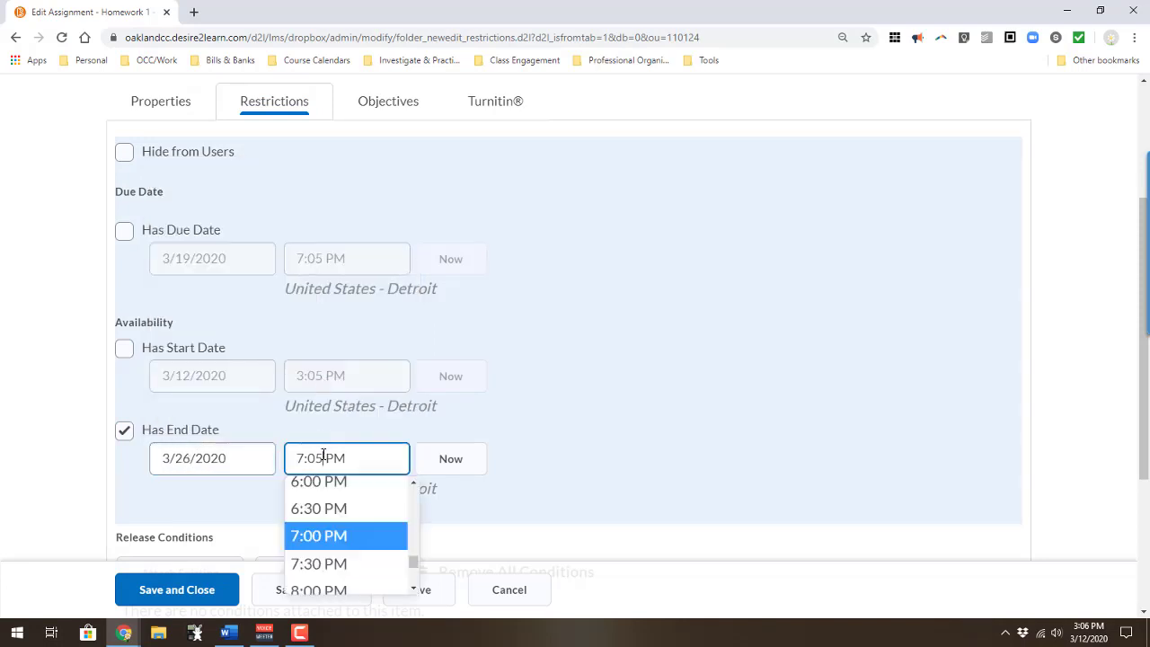
{"action": "left_click_drag", "start_coordinate": [323, 458], "coordinate": [295, 461]}
{"action": "type", "text": "1159"}
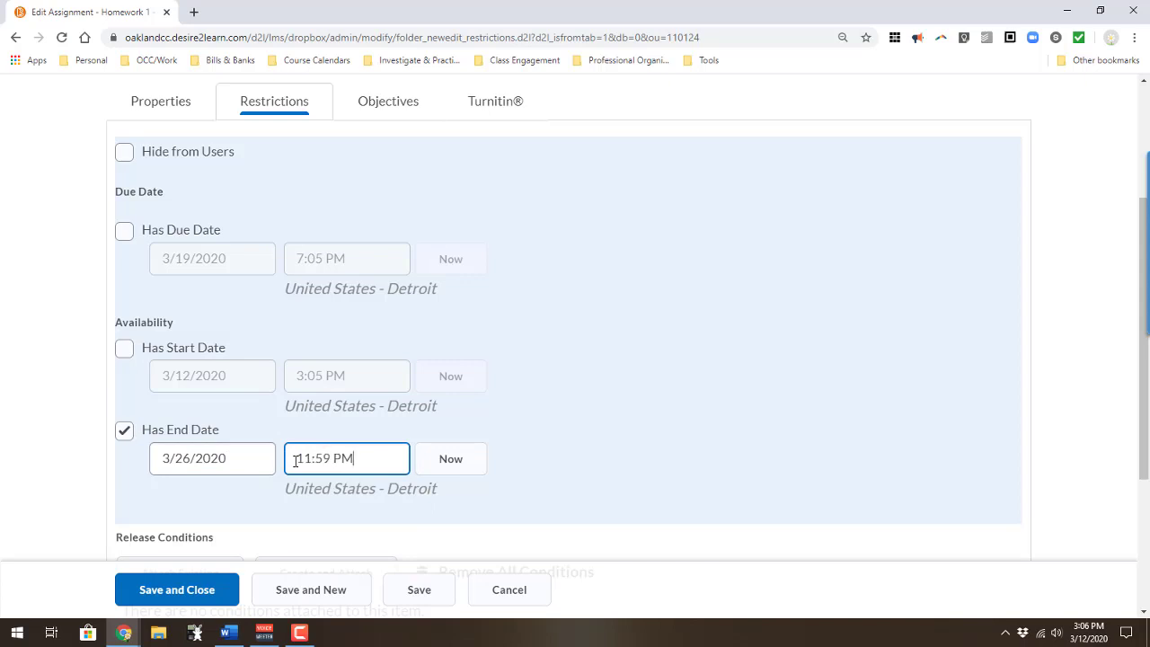
{"action": "scroll", "coordinate": [418, 458], "scroll_direction": "down", "scroll_amount": 1}
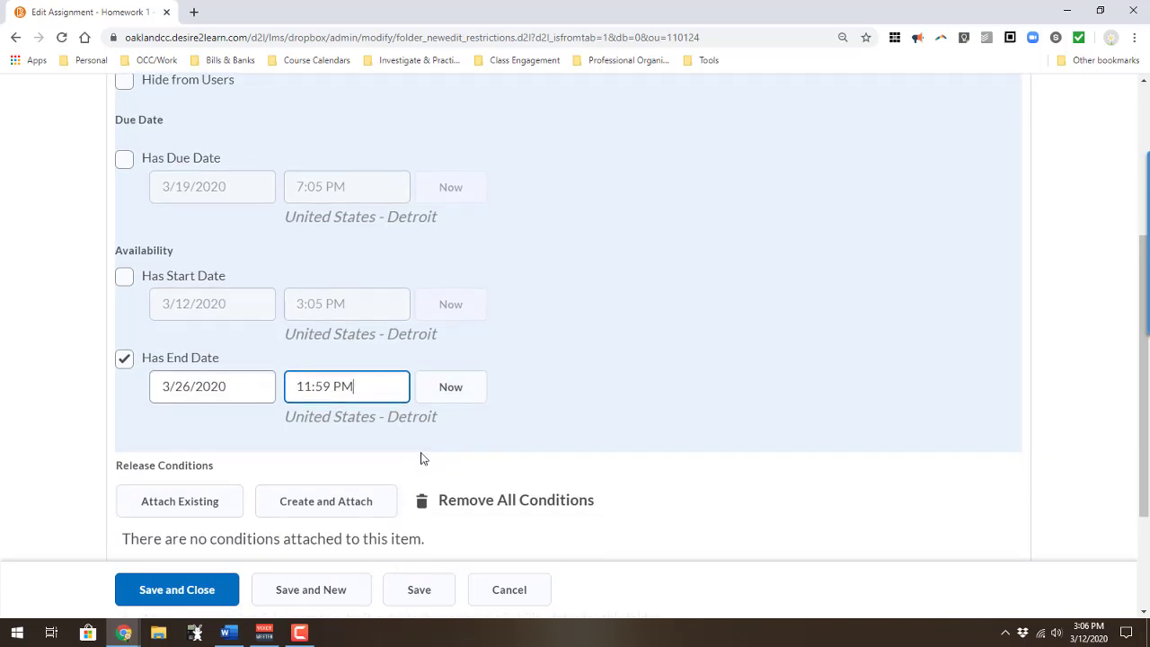
{"action": "scroll", "coordinate": [421, 458], "scroll_direction": "down", "scroll_amount": 2}
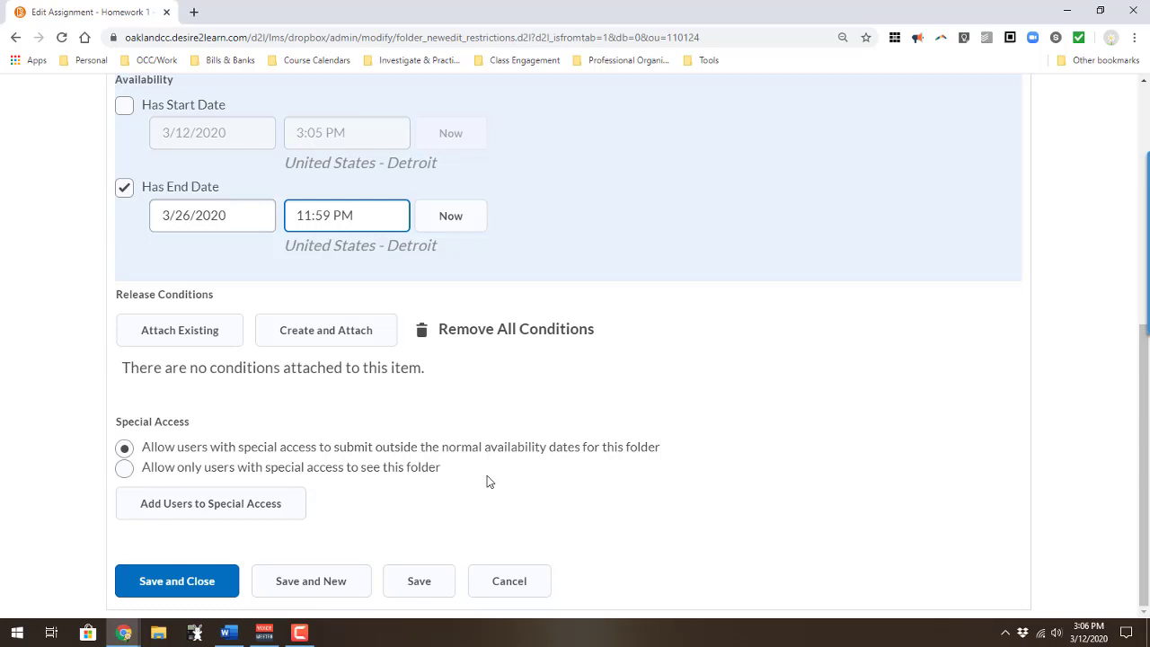
Step: Start adding special access users, browse the Users list, and select the End Date field
{"action": "left_click", "coordinate": [262, 504]}
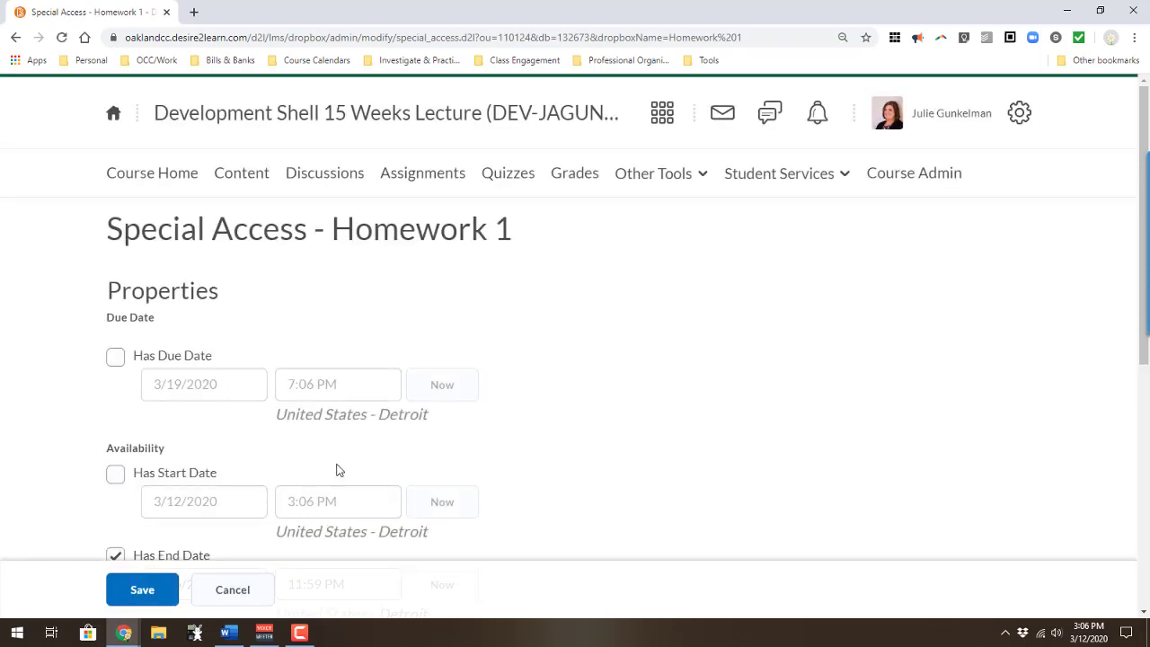
{"action": "scroll", "coordinate": [340, 465], "scroll_direction": "down", "scroll_amount": 3}
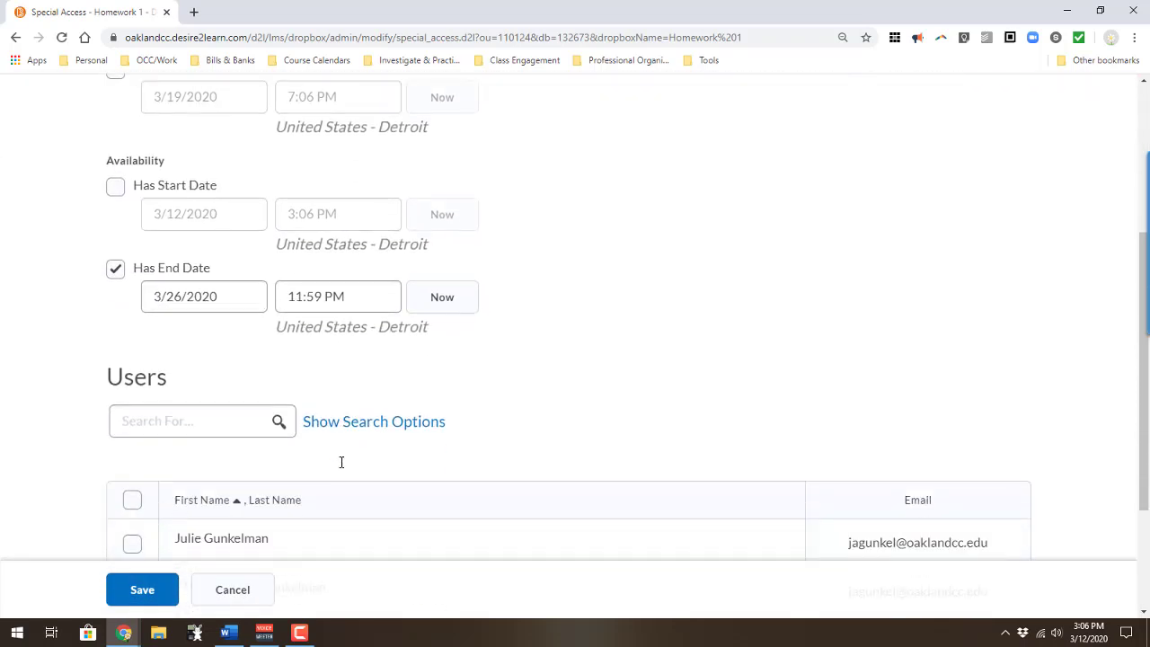
{"action": "scroll", "coordinate": [341, 462], "scroll_direction": "down", "scroll_amount": 2}
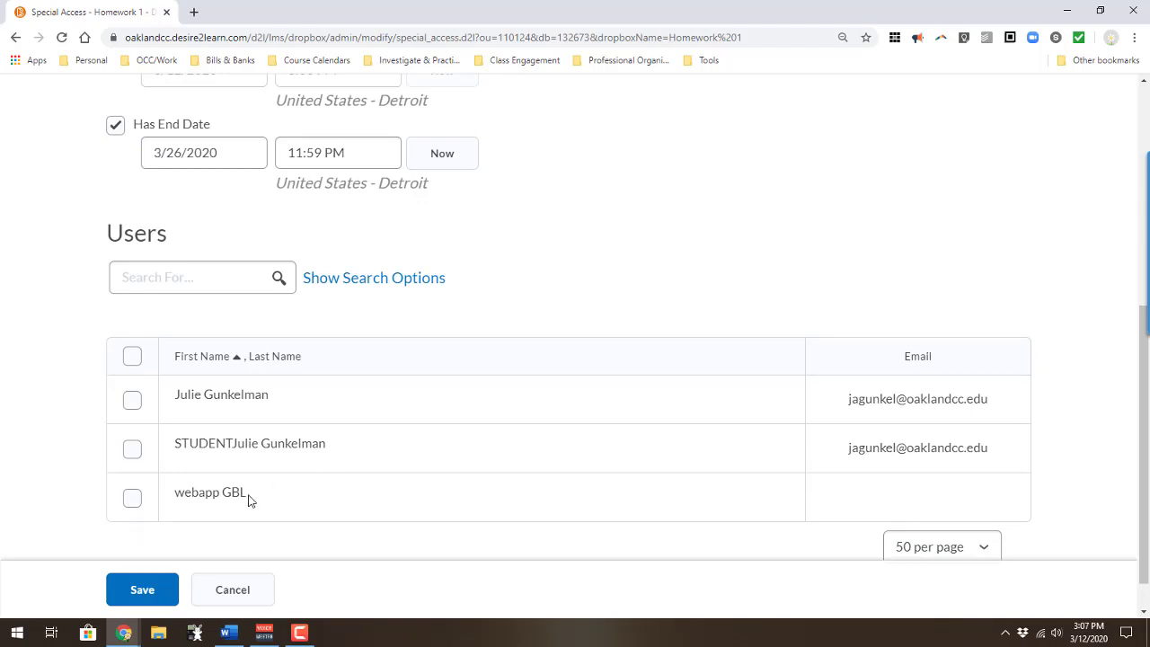
{"action": "scroll", "coordinate": [262, 493], "scroll_direction": "up", "scroll_amount": 2}
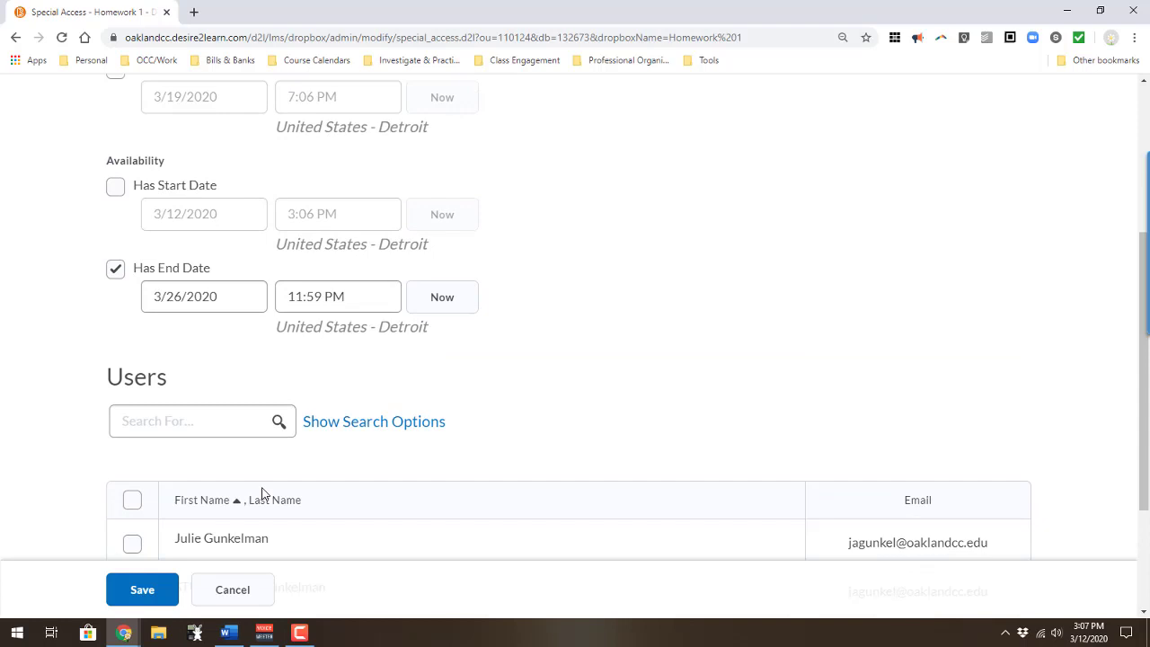
{"action": "scroll", "coordinate": [262, 494], "scroll_direction": "up", "scroll_amount": 1}
{"action": "left_click", "coordinate": [205, 364]}
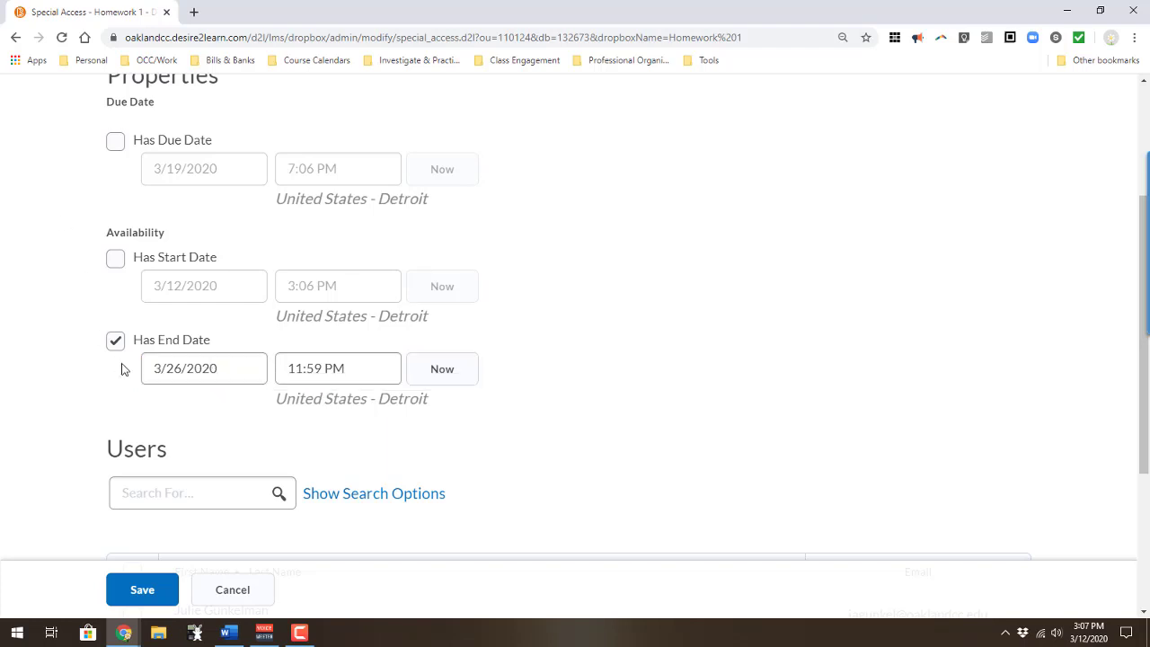
Step: Set the special access end date to 3/27/2020, select one student, and save
{"action": "left_click", "coordinate": [195, 364]}
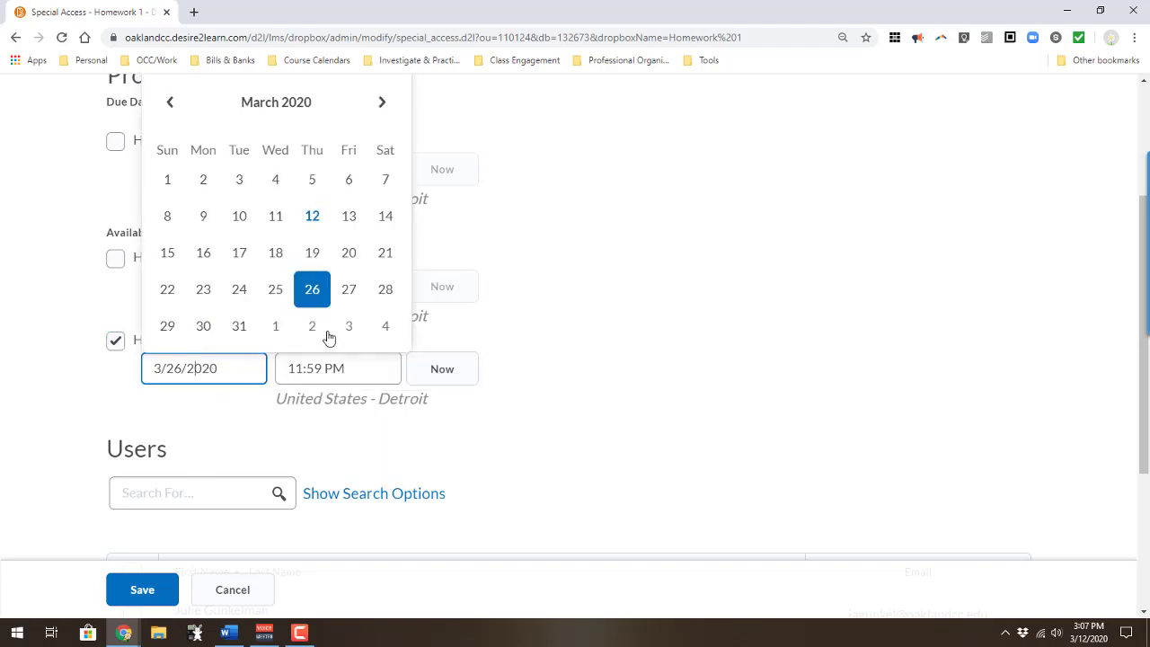
{"action": "left_click", "coordinate": [349, 289]}
{"action": "scroll", "coordinate": [282, 457], "scroll_direction": "down", "scroll_amount": 3}
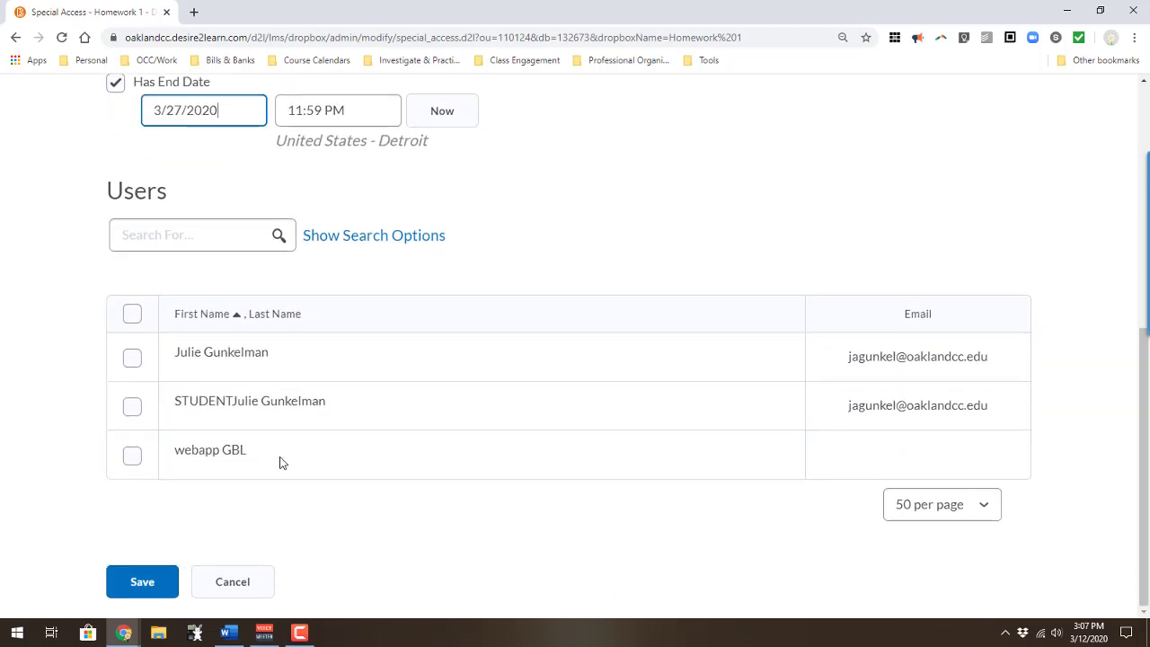
{"action": "left_click", "coordinate": [131, 409]}
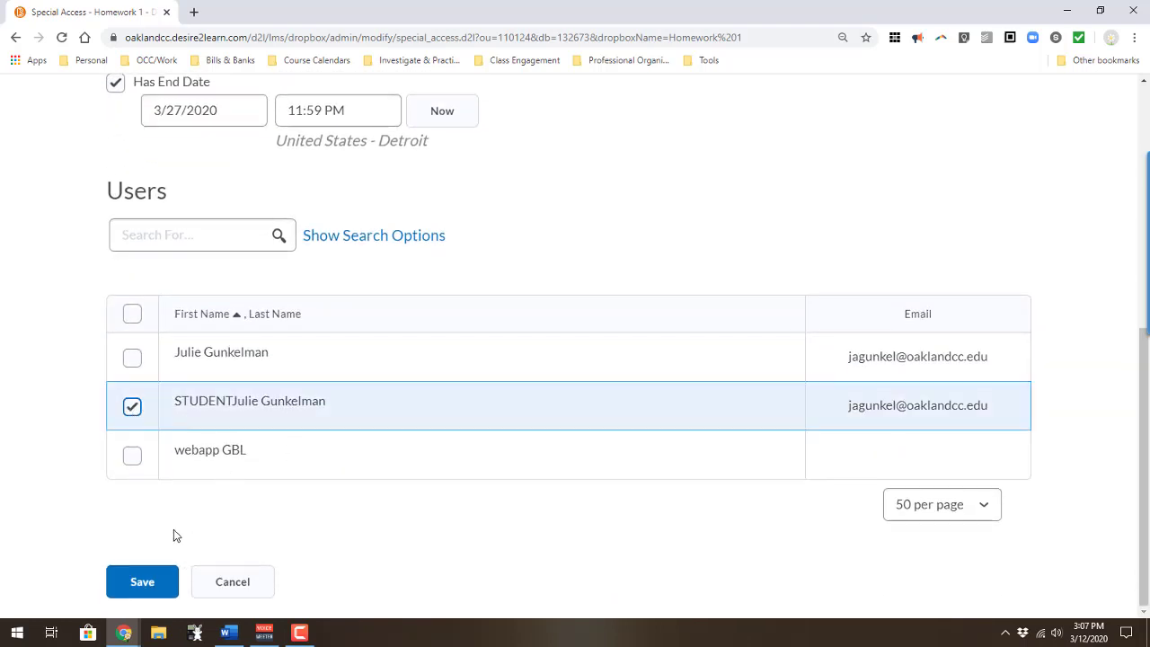
{"action": "left_click", "coordinate": [154, 584]}
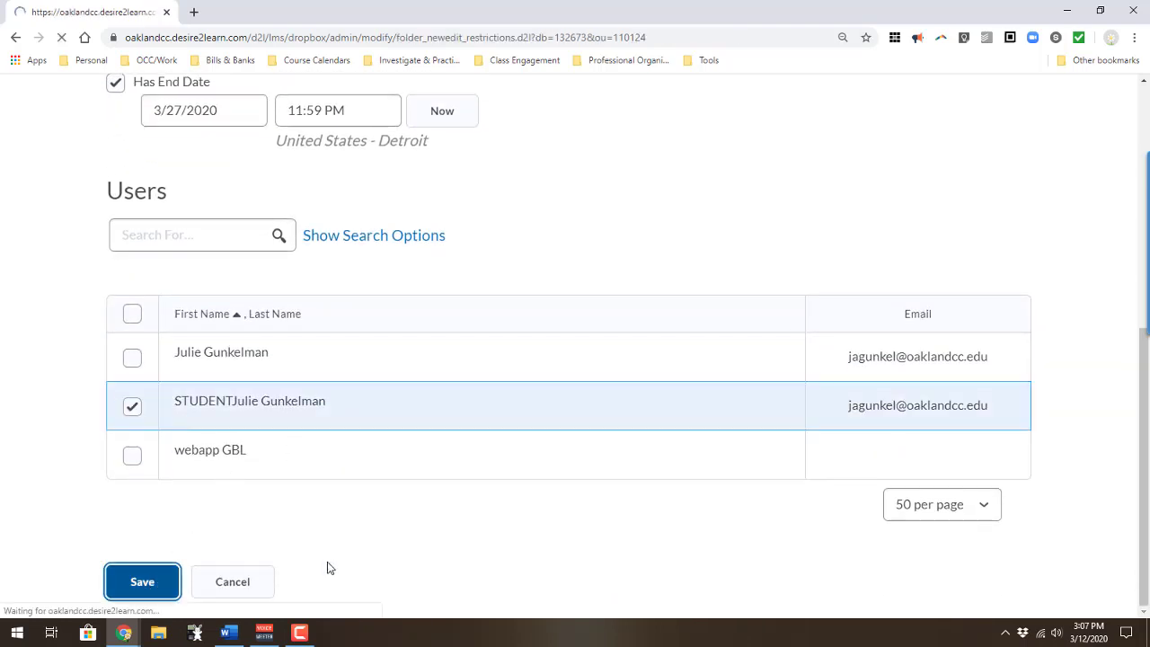
{"action": "scroll", "coordinate": [330, 560], "scroll_direction": "down", "scroll_amount": 2}
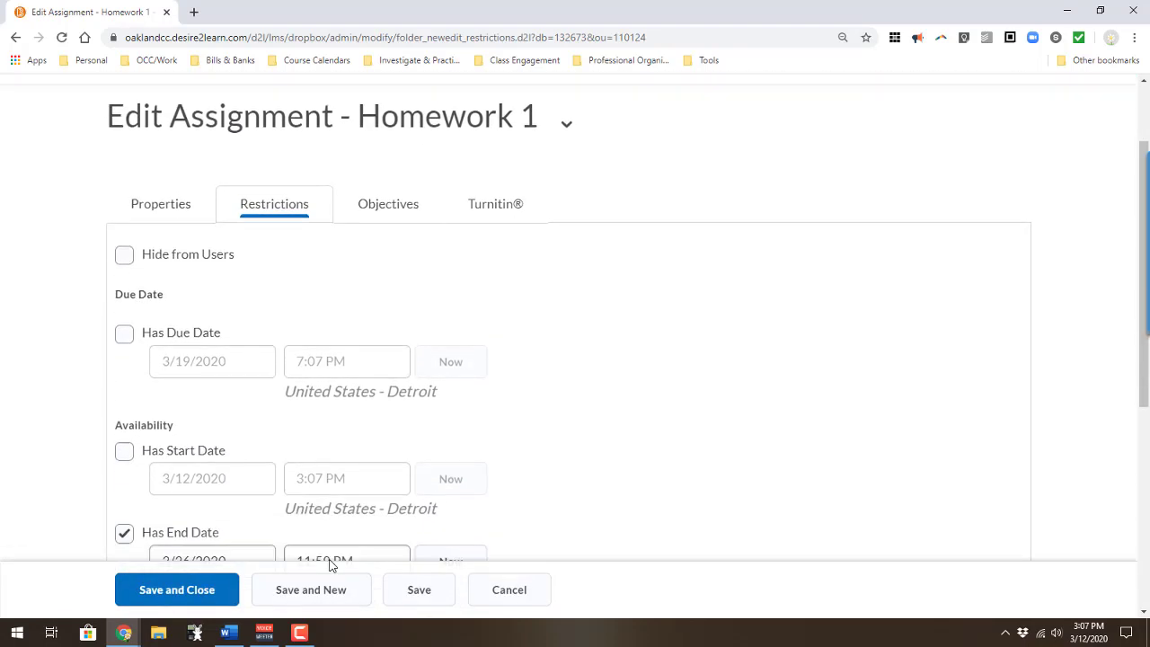
Step: Confirm the student's special access entry is listed, then save and close Homework 1
{"action": "scroll", "coordinate": [330, 563], "scroll_direction": "down", "scroll_amount": 4}
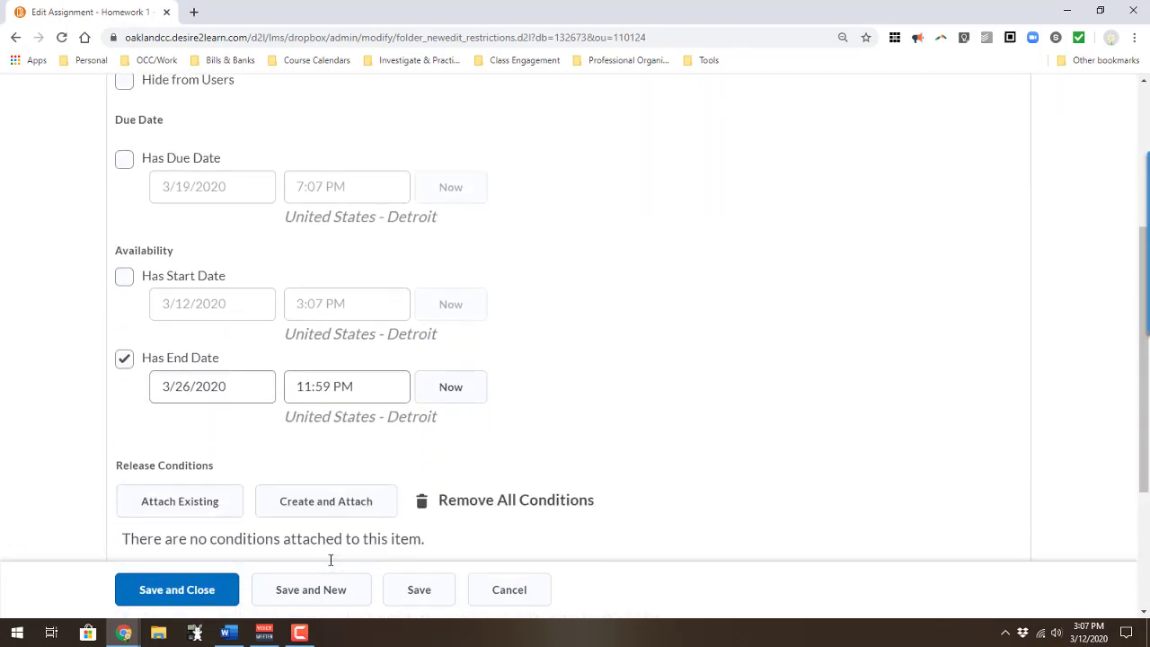
{"action": "scroll", "coordinate": [329, 565], "scroll_direction": "down", "scroll_amount": 1}
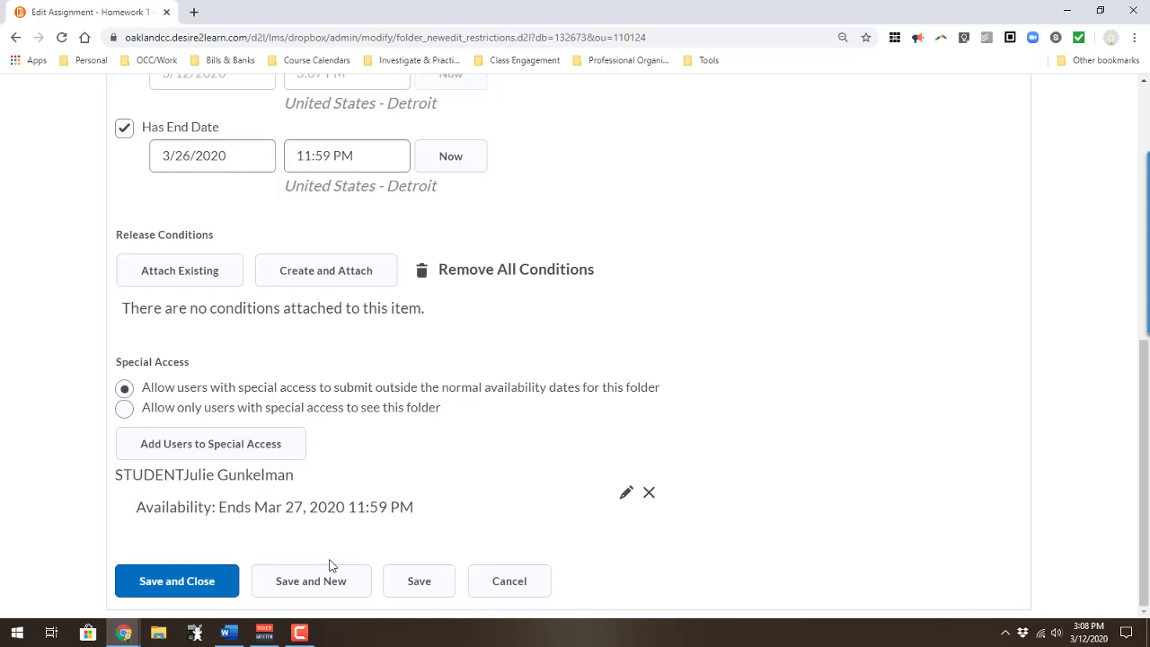
{"action": "left_click", "coordinate": [206, 586]}
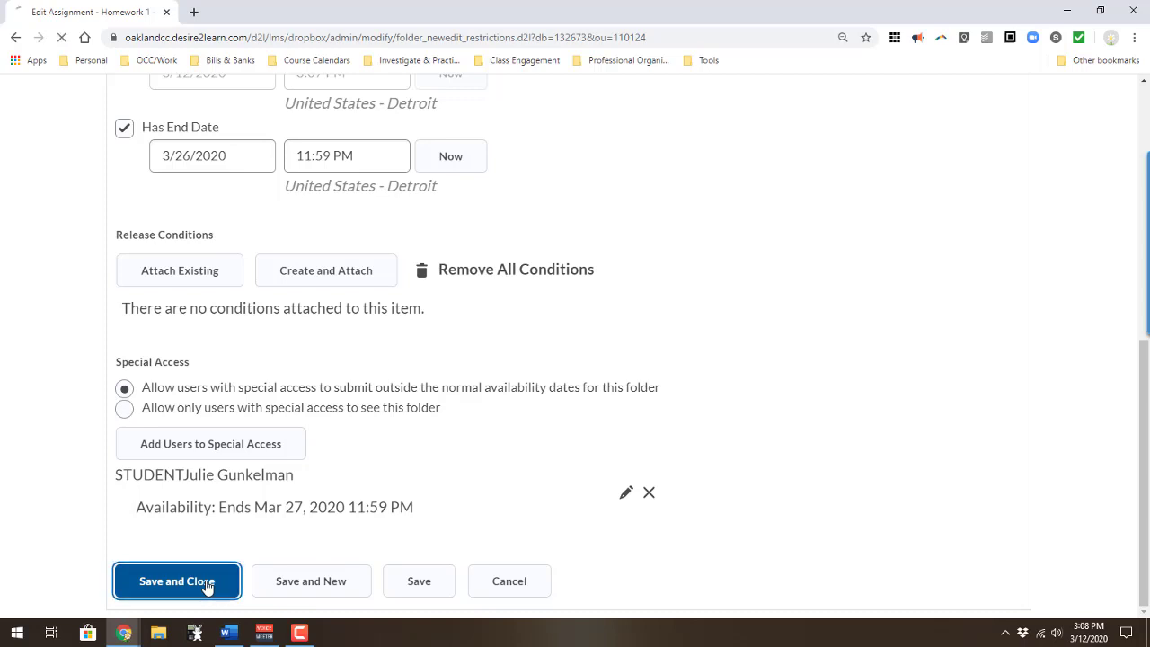